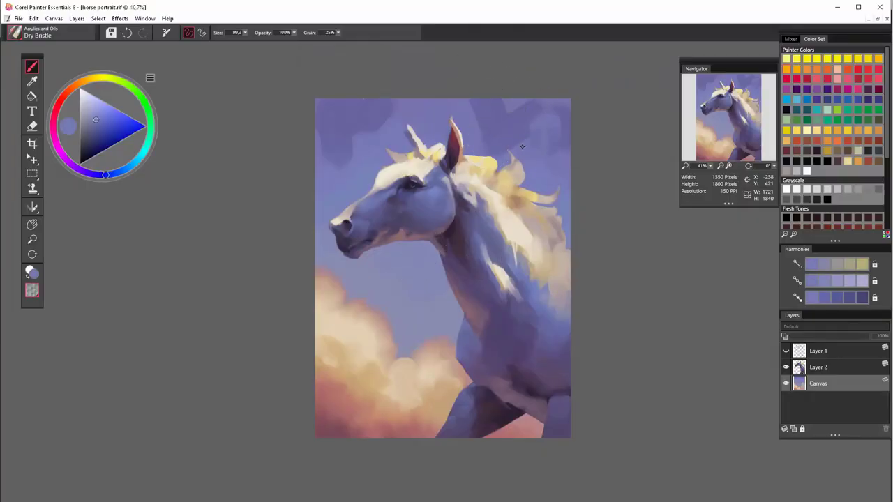
Paint purple-blue Dry Bristle strokes on the Canvas layer in the sky above the horse's mane, using sky colours sampled from the painting
{"action": "left_click_drag", "start_coordinate": [533, 108], "coordinate": [531, 130]}
{"action": "left_click_drag", "start_coordinate": [518, 131], "coordinate": [528, 105]}
{"action": "mouse_move", "coordinate": [518, 134]}
{"action": "left_mouse_down"}
{"action": "mouse_move", "coordinate": [510, 152]}
{"action": "mouse_move", "coordinate": [561, 149]}
{"action": "left_mouse_up"}
{"action": "left_click", "coordinate": [525, 133], "text": "alt"}
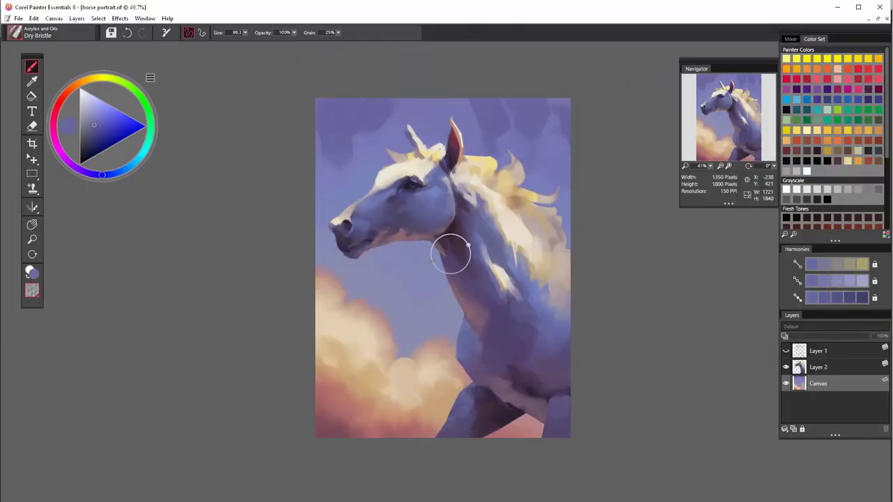
Blend the upper sky above and in front of the horse's head with short strokes of sampled purples
{"action": "left_click", "coordinate": [434, 100], "text": "alt"}
{"action": "left_click", "coordinate": [382, 99], "text": "alt"}
{"action": "mouse_move", "coordinate": [386, 109]}
{"action": "left_mouse_down"}
{"action": "mouse_move", "coordinate": [465, 109]}
{"action": "mouse_move", "coordinate": [364, 126]}
{"action": "left_mouse_up"}
{"action": "left_click", "coordinate": [419, 104], "text": "alt"}
{"action": "left_click_drag", "start_coordinate": [436, 109], "coordinate": [451, 116]}
{"action": "left_click", "coordinate": [451, 111], "text": "alt"}
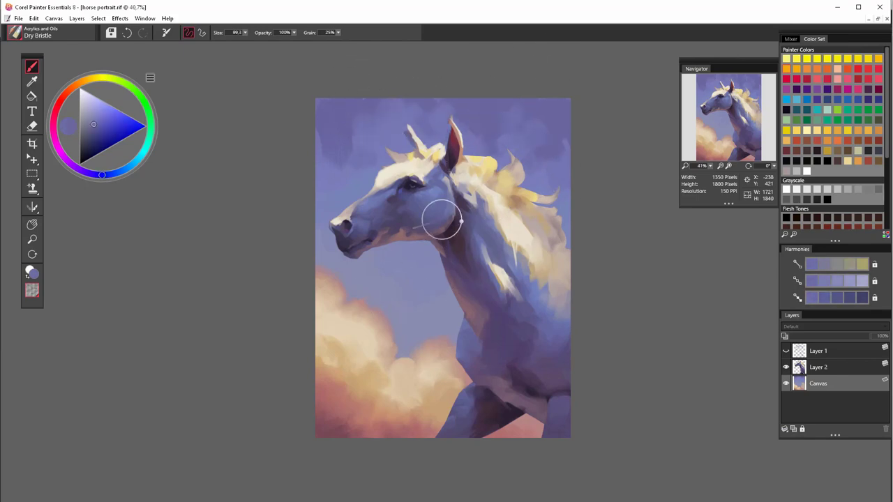
Vary the purple sky beside the mane and brush lighter blue into the gap between the cloud and the neck
{"action": "left_click", "coordinate": [437, 282], "text": "alt"}
{"action": "left_click", "coordinate": [548, 156], "text": "alt"}
{"action": "left_click_drag", "start_coordinate": [548, 156], "coordinate": [558, 163]}
{"action": "left_click", "coordinate": [504, 283], "text": "alt"}
{"action": "mouse_move", "coordinate": [488, 363]}
{"action": "left_mouse_down"}
{"action": "mouse_move", "coordinate": [400, 334]}
{"action": "mouse_move", "coordinate": [382, 378]}
{"action": "mouse_move", "coordinate": [406, 340]}
{"action": "left_mouse_up"}
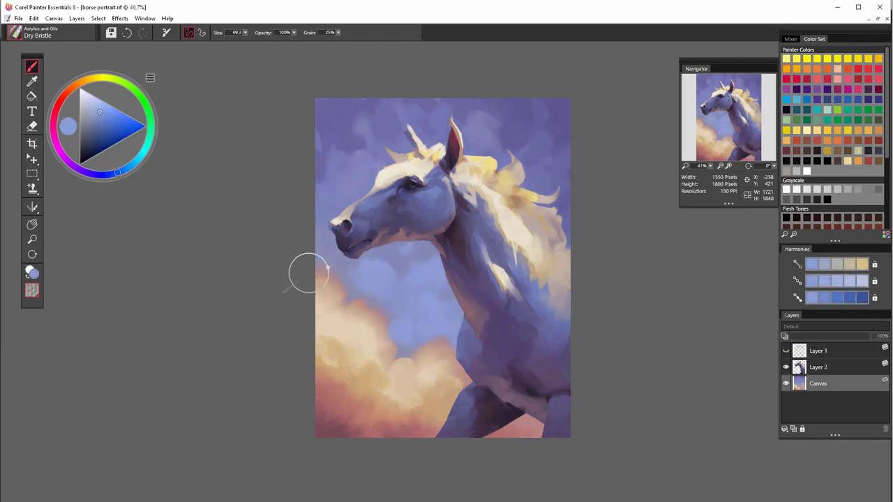
Break up the blue sky below the muzzle with dabs of nearby sampled blues
{"action": "left_click", "coordinate": [366, 275], "text": "alt"}
{"action": "left_click", "coordinate": [403, 281], "text": "alt"}
{"action": "left_click", "coordinate": [422, 274]}
{"action": "left_click", "coordinate": [356, 285], "text": "alt"}
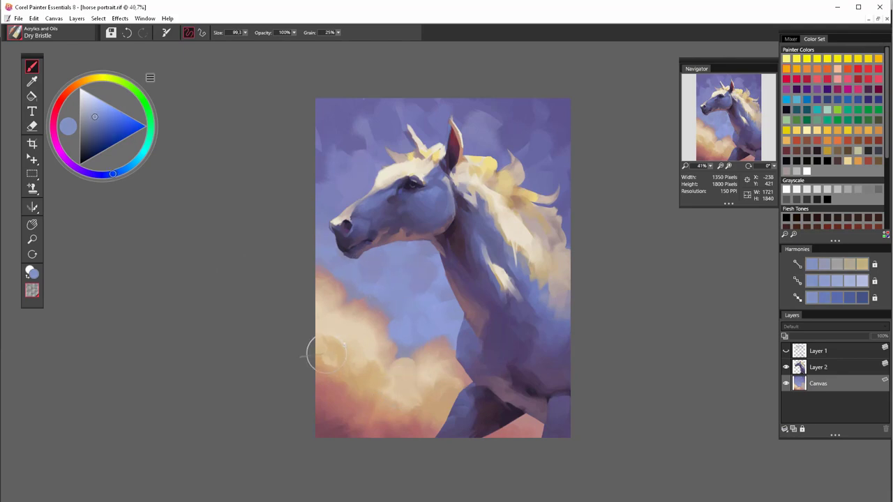
Choose a brighter, more cyan blue and paint it into the sky patch between the cloud and the neck, blending with sampled blues
{"action": "left_click", "coordinate": [104, 110]}
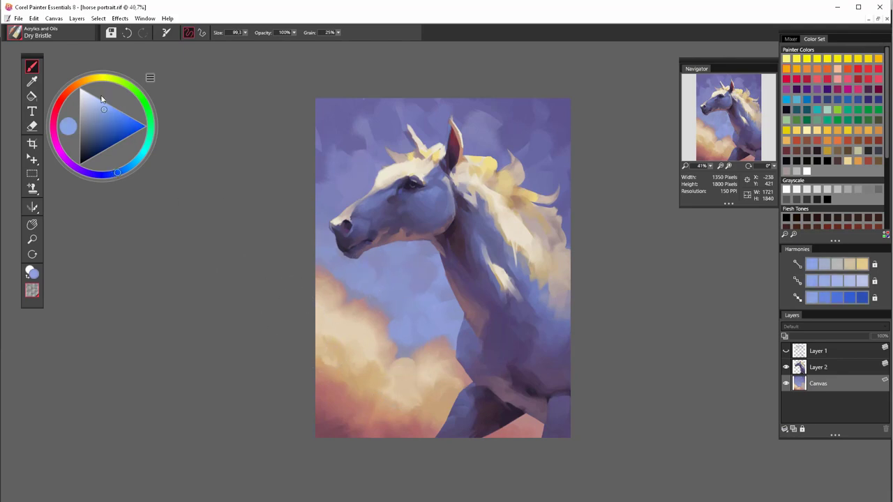
{"action": "left_click", "coordinate": [126, 173]}
{"action": "mouse_move", "coordinate": [429, 307]}
{"action": "left_mouse_down"}
{"action": "mouse_move", "coordinate": [417, 328]}
{"action": "mouse_move", "coordinate": [448, 324]}
{"action": "left_mouse_up"}
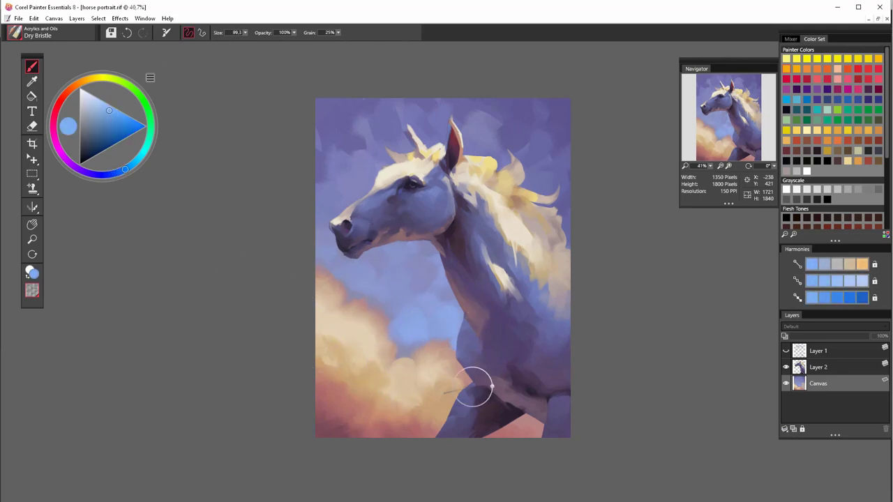
{"action": "left_click", "coordinate": [352, 289], "text": "alt"}
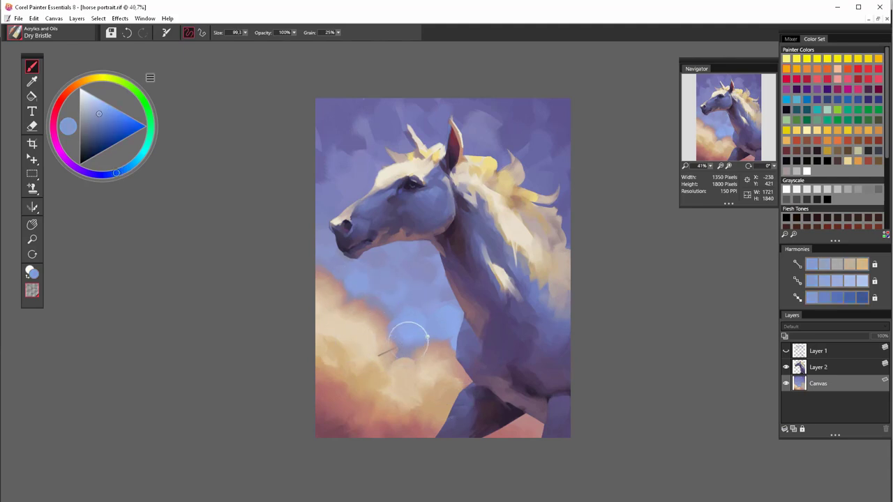
{"action": "left_click_drag", "start_coordinate": [424, 324], "coordinate": [444, 319]}
{"action": "left_click", "coordinate": [423, 273], "text": "alt"}
{"action": "left_click", "coordinate": [433, 318], "text": "alt"}
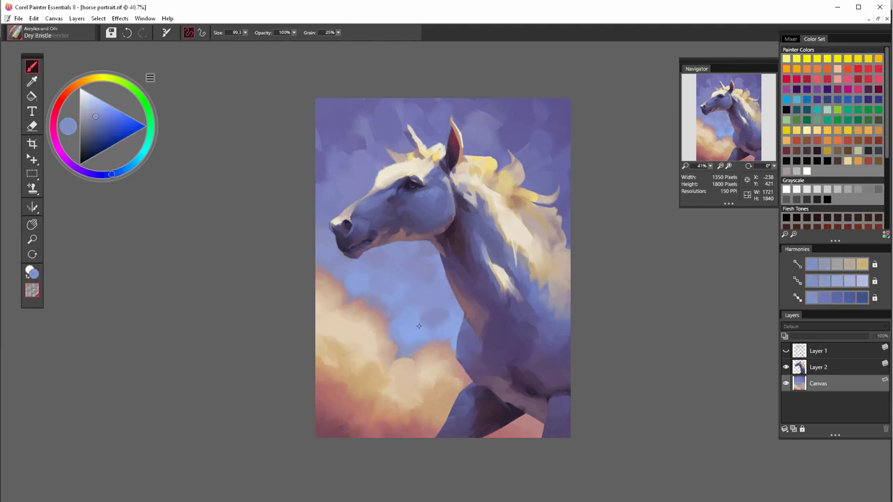
Work sampled light and mid blues into the sky gap above the cloud with the Wet Oily Blender
{"action": "left_click", "coordinate": [417, 340], "text": "alt"}
{"action": "left_click", "coordinate": [441, 330], "text": "alt"}
{"action": "mouse_move", "coordinate": [416, 346]}
{"action": "left_mouse_down"}
{"action": "mouse_move", "coordinate": [442, 339]}
{"action": "mouse_move", "coordinate": [419, 331]}
{"action": "mouse_move", "coordinate": [444, 367]}
{"action": "mouse_move", "coordinate": [433, 333]}
{"action": "mouse_move", "coordinate": [418, 345]}
{"action": "mouse_move", "coordinate": [432, 323]}
{"action": "mouse_move", "coordinate": [409, 302]}
{"action": "mouse_move", "coordinate": [441, 364]}
{"action": "mouse_move", "coordinate": [397, 330]}
{"action": "mouse_move", "coordinate": [391, 355]}
{"action": "mouse_move", "coordinate": [437, 350]}
{"action": "left_mouse_up"}
{"action": "left_click", "coordinate": [419, 333], "text": "alt"}
{"action": "left_click", "coordinate": [432, 318], "text": "alt"}
{"action": "left_click", "coordinate": [434, 325], "text": "alt"}
{"action": "left_click", "coordinate": [397, 351], "text": "alt"}
{"action": "left_click", "coordinate": [410, 346], "text": "alt"}
Build up varied purple strokes across the upper sky around the head and ears with the Wet Oily Blender
{"action": "left_click", "coordinate": [343, 195], "text": "alt"}
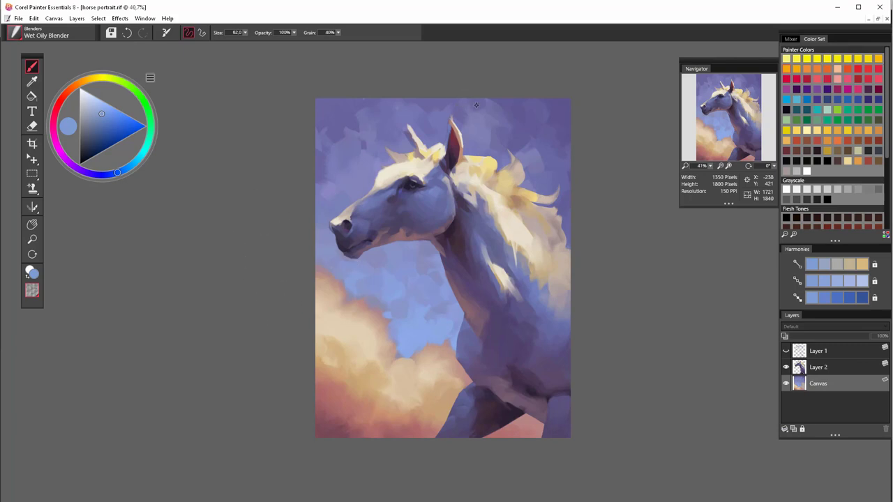
{"action": "left_click", "coordinate": [356, 160], "text": "alt"}
{"action": "left_click", "coordinate": [432, 210], "text": "alt"}
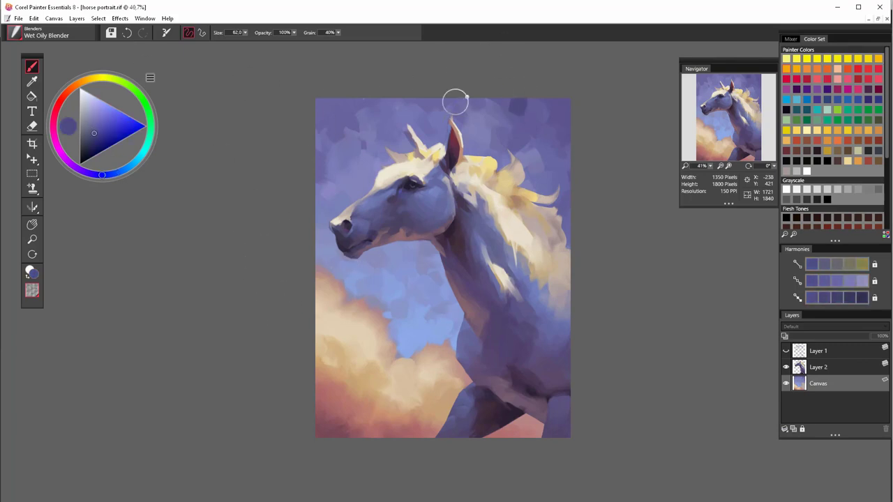
{"action": "left_click", "coordinate": [512, 107], "text": "alt"}
{"action": "left_click", "coordinate": [510, 110], "text": "alt"}
{"action": "left_click", "coordinate": [550, 126], "text": "alt"}
{"action": "left_click", "coordinate": [556, 119], "text": "alt"}
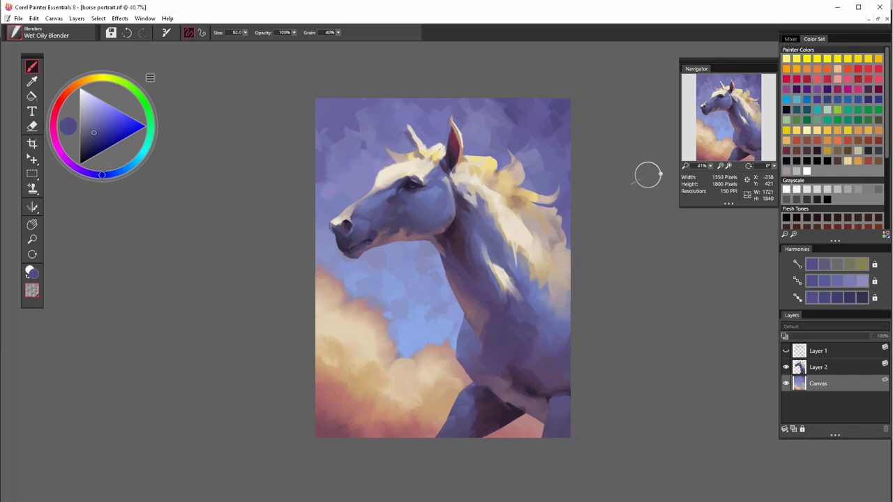
Add brighter sky-blue strokes in the gap between the cloud and the chest, sampling blues near the cloud's edge
{"action": "left_click", "coordinate": [404, 337], "text": "alt"}
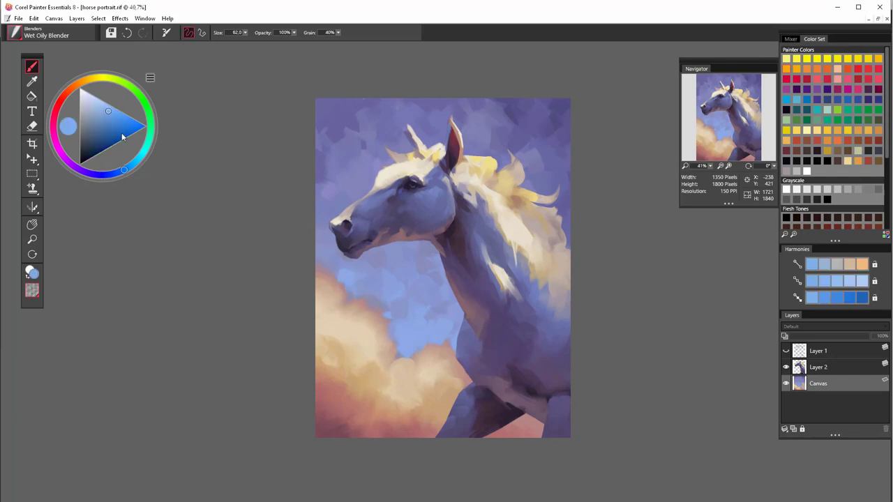
{"action": "left_click", "coordinate": [363, 297], "text": "alt"}
{"action": "left_click_drag", "start_coordinate": [419, 314], "coordinate": [411, 324]}
{"action": "left_click", "coordinate": [408, 342], "text": "alt"}
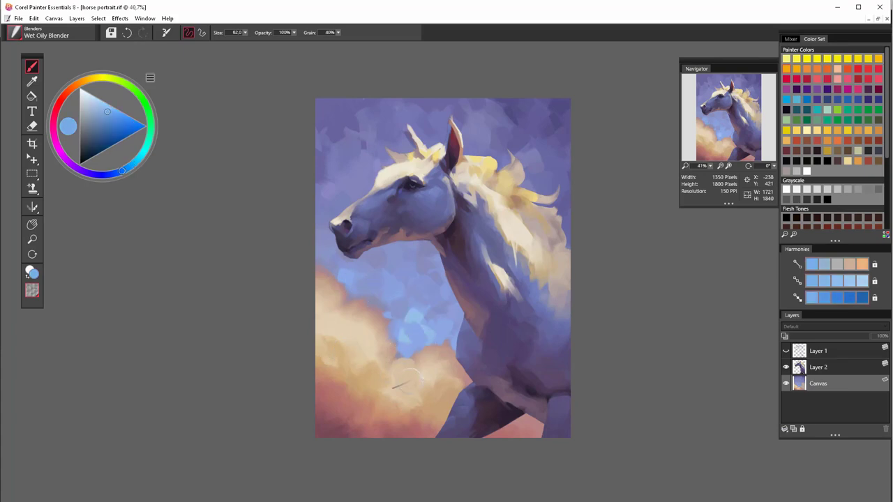
{"action": "left_click", "coordinate": [402, 342], "text": "alt"}
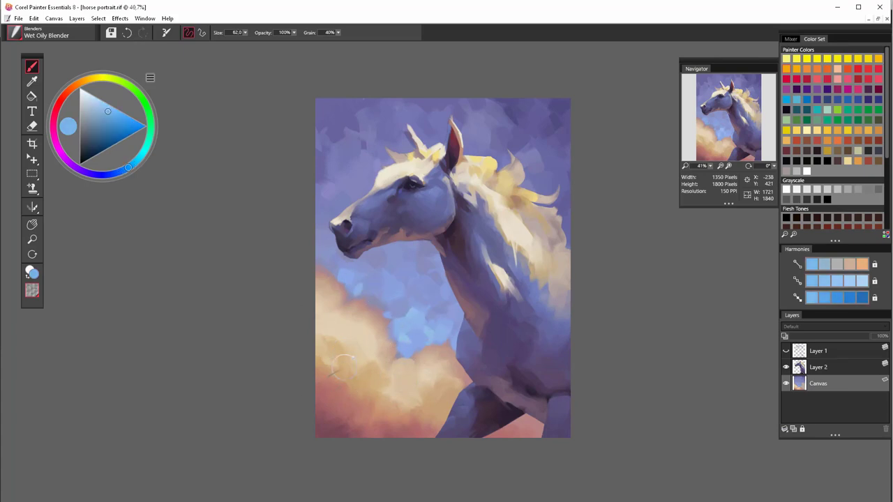
Paint sampled deeper purples into the upper corners of the sky
{"action": "left_click", "coordinate": [565, 147], "text": "alt"}
{"action": "left_click", "coordinate": [327, 109], "text": "alt"}
{"action": "left_click", "coordinate": [325, 115], "text": "alt"}
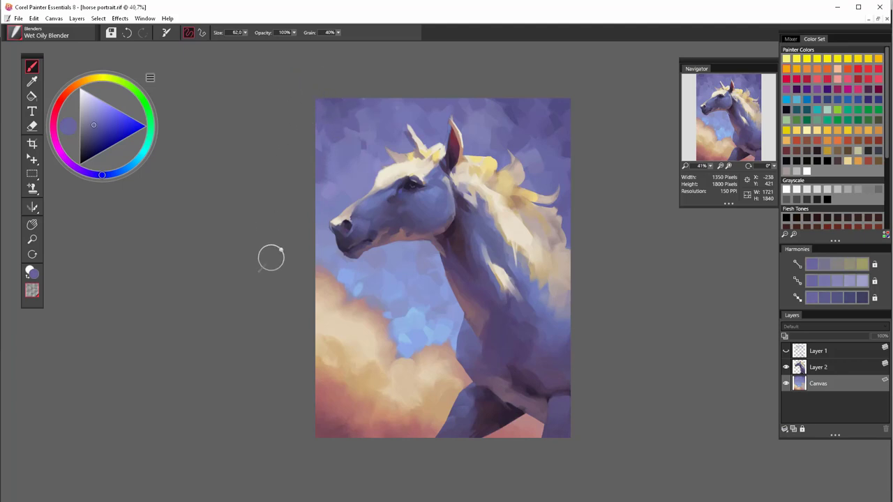
Try the Van Gogh artist brush with a sampled purple stroke in the sky in front of the horse's forehead
{"action": "left_click", "coordinate": [16, 32]}
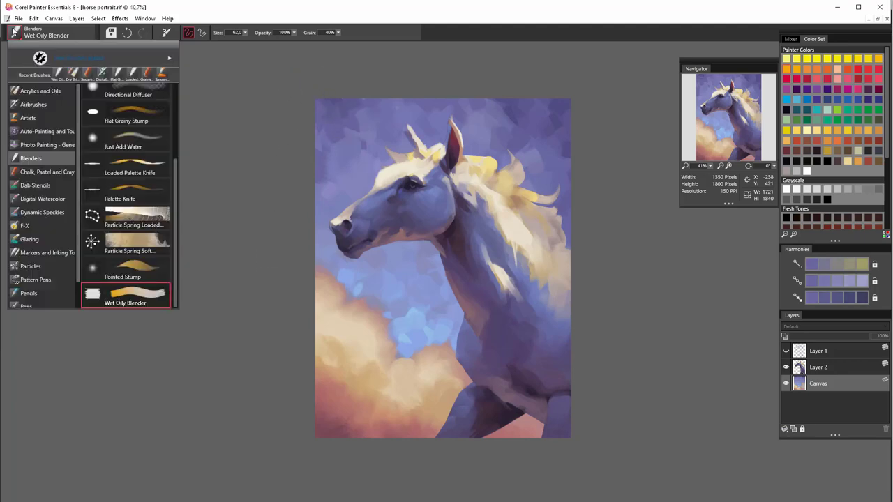
{"action": "scroll", "coordinate": [126, 209], "scroll_direction": "up", "scroll_amount": 2}
{"action": "left_click", "coordinate": [28, 117]}
{"action": "left_click", "coordinate": [129, 148]}
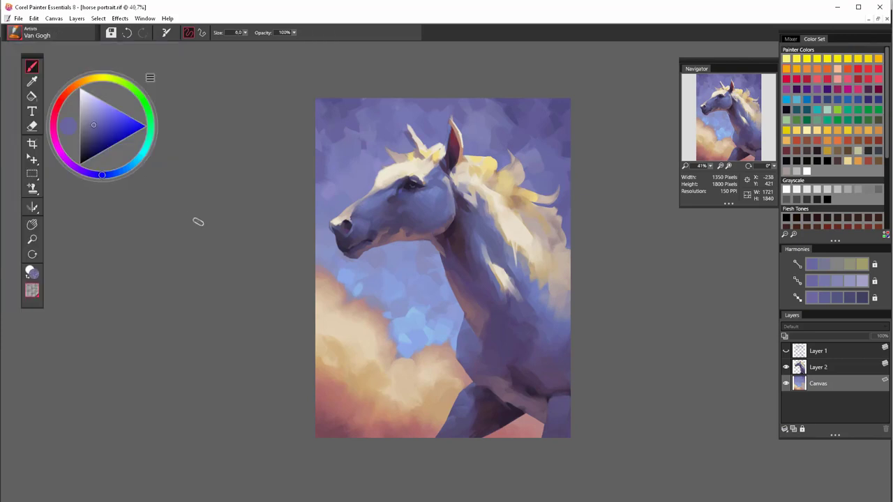
{"action": "left_click", "coordinate": [326, 183], "text": "alt"}
{"action": "left_click_drag", "start_coordinate": [327, 158], "coordinate": [330, 176]}
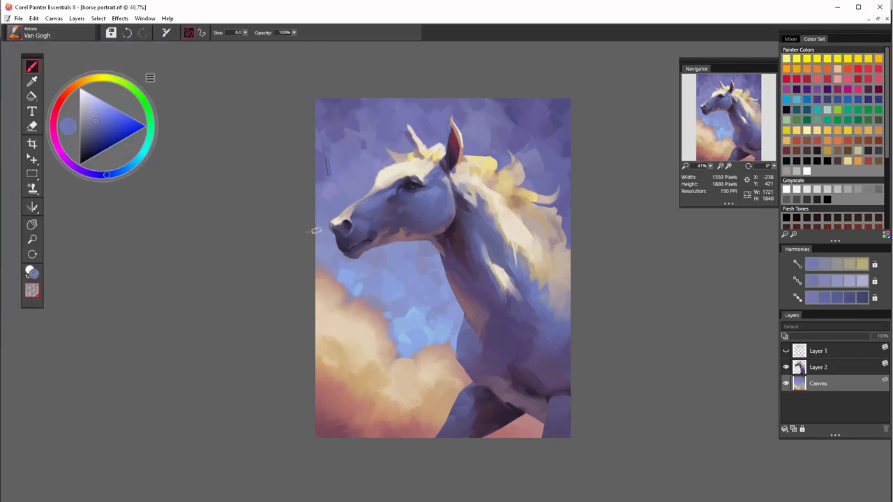
Paint textured purple and light blue strokes into the sky with the Sargent Brush, sampling the bright blue beside the cloud
{"action": "left_click", "coordinate": [17, 32]}
{"action": "left_click", "coordinate": [129, 120]}
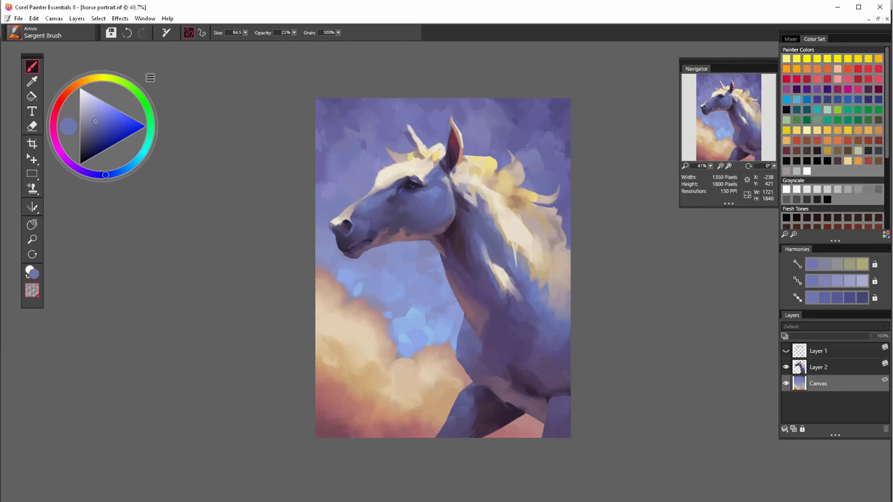
{"action": "left_click", "coordinate": [372, 300], "text": "alt"}
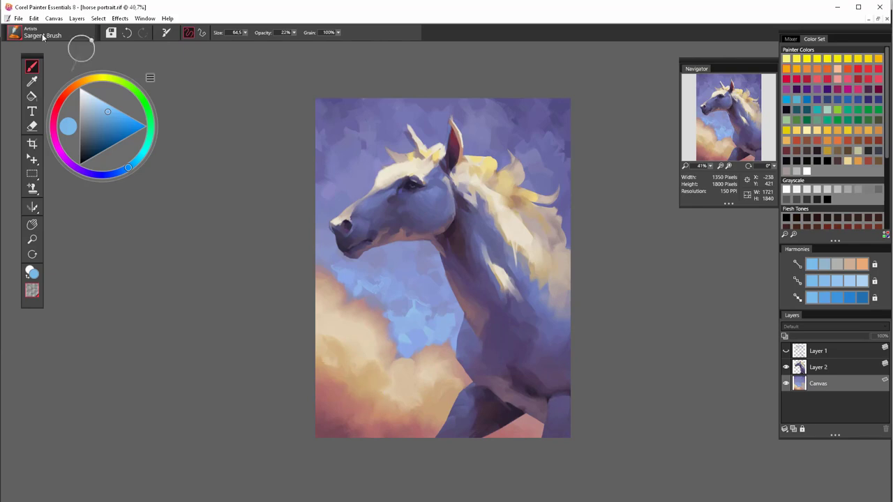
Try the Diffuser2 and Coarse Smear blenders for softening the blue sky patch
{"action": "left_click", "coordinate": [15, 35]}
{"action": "left_click", "coordinate": [46, 144]}
{"action": "left_click", "coordinate": [131, 165]}
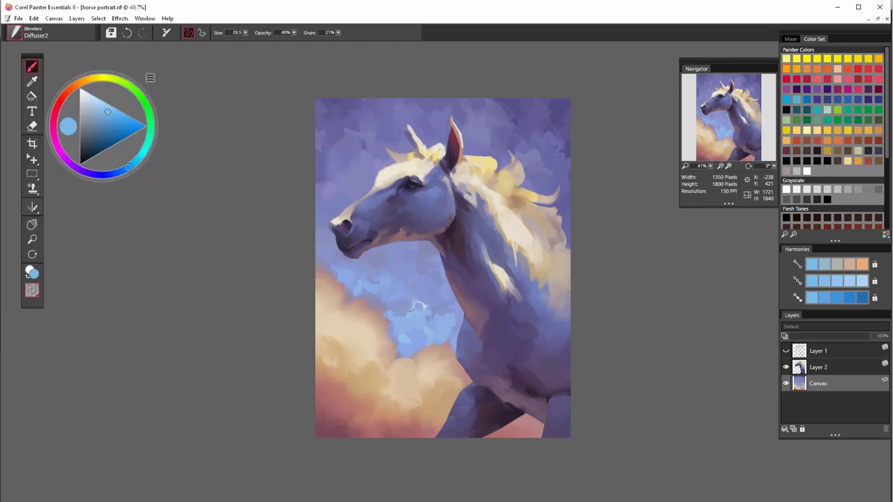
{"action": "left_click", "coordinate": [15, 35]}
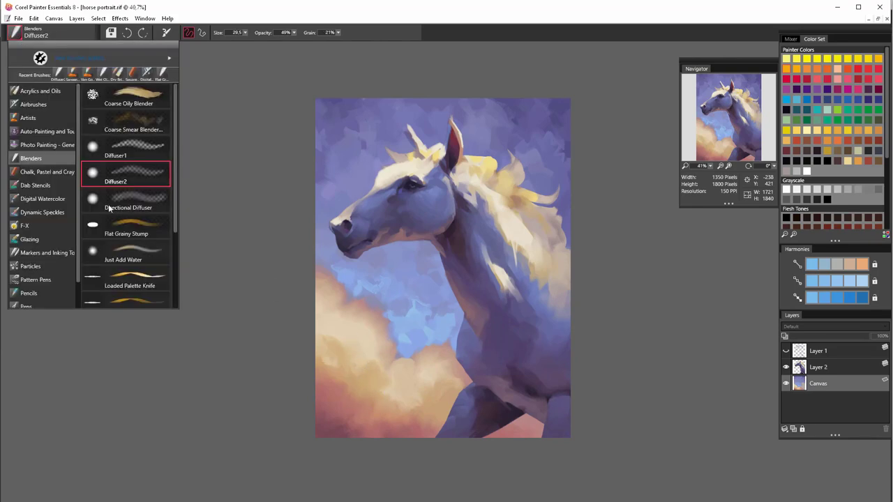
{"action": "left_click", "coordinate": [119, 119]}
Soften the blue sky between the muzzle, cloud and neck with the Coarse Oily Blender
{"action": "left_click", "coordinate": [15, 35]}
{"action": "left_click", "coordinate": [109, 90]}
{"action": "left_click_drag", "start_coordinate": [401, 307], "coordinate": [440, 326]}
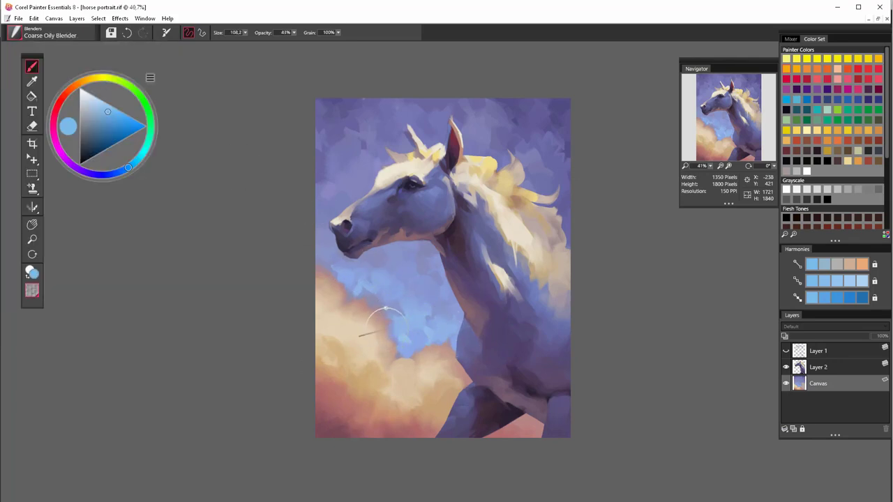
{"action": "mouse_move", "coordinate": [351, 291]}
{"action": "left_mouse_down"}
{"action": "mouse_move", "coordinate": [398, 312]}
{"action": "mouse_move", "coordinate": [357, 290]}
{"action": "mouse_move", "coordinate": [365, 283]}
{"action": "mouse_move", "coordinate": [408, 328]}
{"action": "left_mouse_up"}
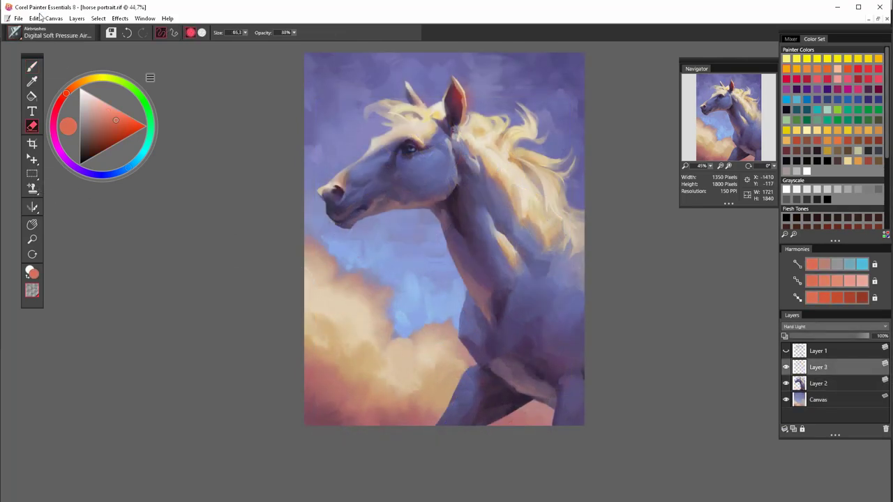
Flip the whole canvas horizontally to check the painting in mirror view
{"action": "left_click", "coordinate": [34, 18]}
{"action": "left_click", "coordinate": [53, 18]}
{"action": "mouse_move", "coordinate": [75, 50]}
{"action": "left_click", "coordinate": [192, 93]}
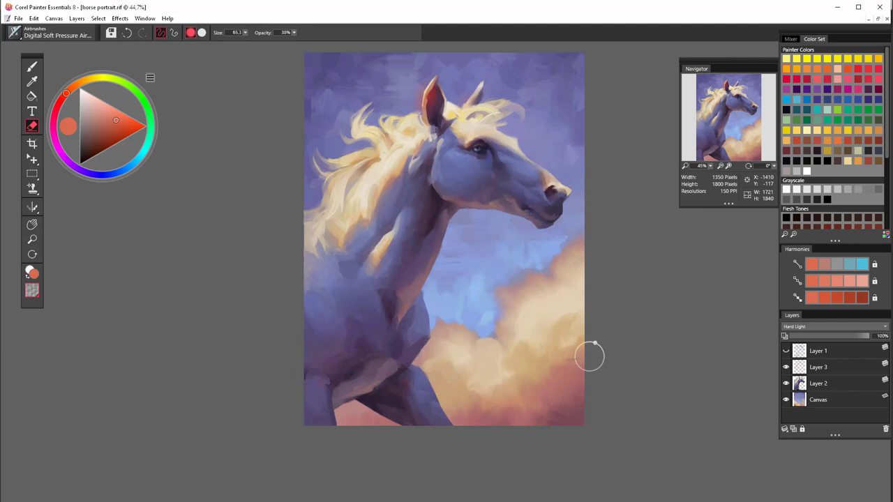
Airbrush white highlights over the mane on Layer 3 with the Digital Soft Pressure Airbrush, undoing the first trial strokes
{"action": "left_click", "coordinate": [797, 366]}
{"action": "left_click", "coordinate": [788, 190]}
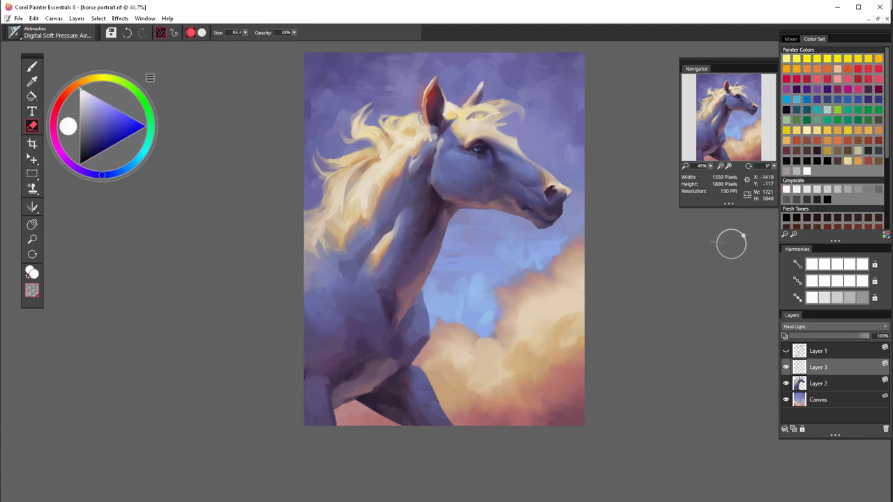
{"action": "left_click", "coordinate": [32, 67]}
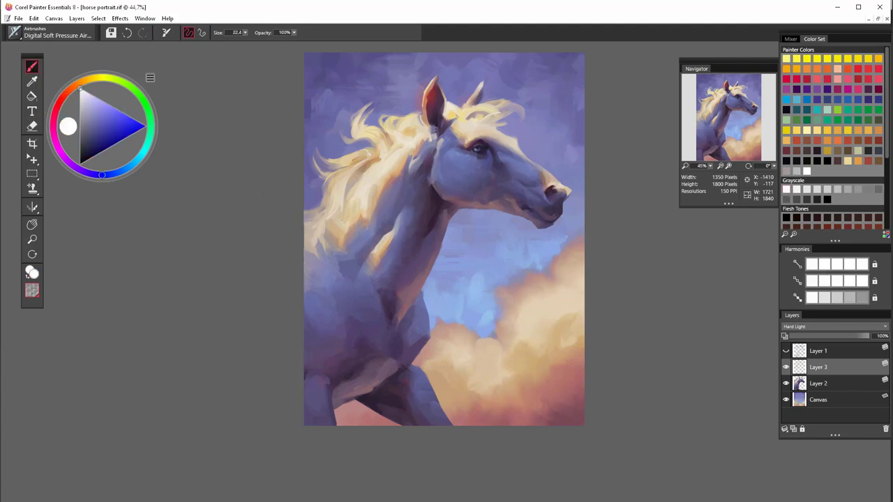
{"action": "left_click_drag", "start_coordinate": [371, 197], "coordinate": [409, 196]}
{"action": "mouse_move", "coordinate": [359, 144]}
{"action": "left_mouse_down"}
{"action": "mouse_move", "coordinate": [370, 149]}
{"action": "mouse_move", "coordinate": [345, 166]}
{"action": "left_mouse_up"}
{"action": "key", "text": "ctrl+z"}
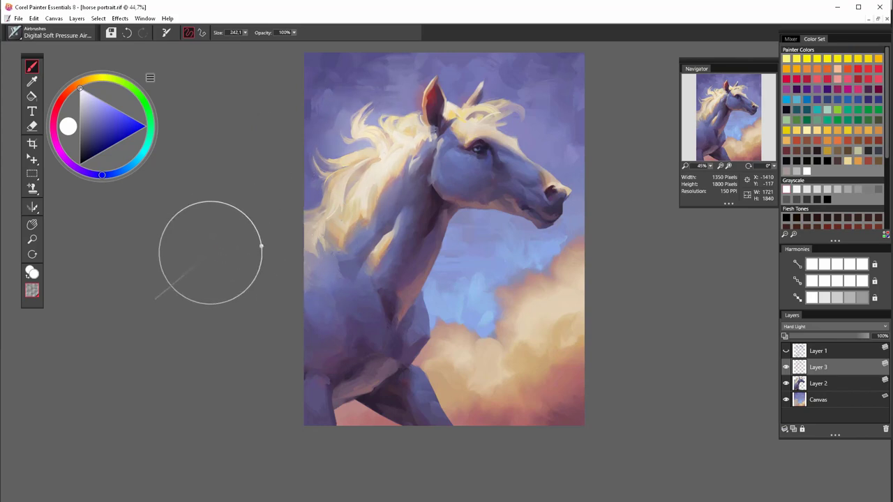
{"action": "key", "text": "ctrl+z"}
{"action": "mouse_move", "coordinate": [342, 130]}
{"action": "left_mouse_down"}
{"action": "mouse_move", "coordinate": [359, 129]}
{"action": "mouse_move", "coordinate": [379, 166]}
{"action": "mouse_move", "coordinate": [420, 148]}
{"action": "mouse_move", "coordinate": [380, 162]}
{"action": "left_mouse_up"}
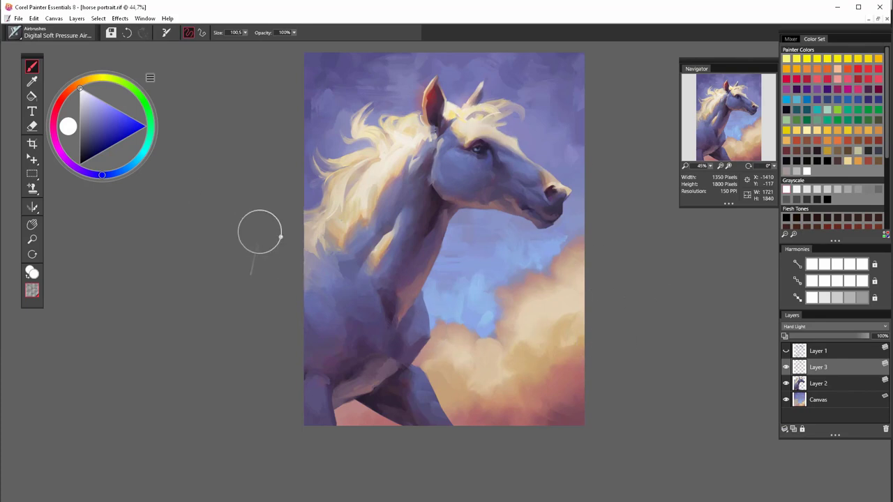
Extend the white glow along the lower mane and onto the shoulder, undoing the stroke near the mane's crest
{"action": "left_click_drag", "start_coordinate": [366, 168], "coordinate": [321, 205]}
{"action": "mouse_move", "coordinate": [357, 129]}
{"action": "left_mouse_down"}
{"action": "mouse_move", "coordinate": [372, 116]}
{"action": "mouse_move", "coordinate": [383, 120]}
{"action": "left_mouse_up"}
{"action": "key", "text": "ctrl+z"}
{"action": "left_click_drag", "start_coordinate": [367, 301], "coordinate": [357, 307]}
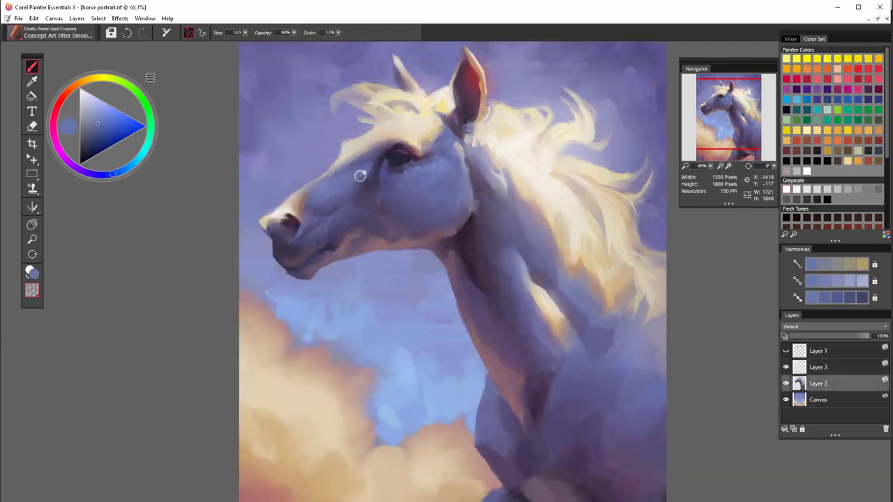
Enlarge the brush to 33 and draw a freehand lasso selection around the horse's eyeball on Layer 2
{"action": "key", "text": "bracketright"}
{"action": "left_click_drag", "start_coordinate": [33, 178], "coordinate": [79, 177]}
{"action": "scroll", "coordinate": [372, 117], "scroll_direction": "up", "scroll_amount": 3}
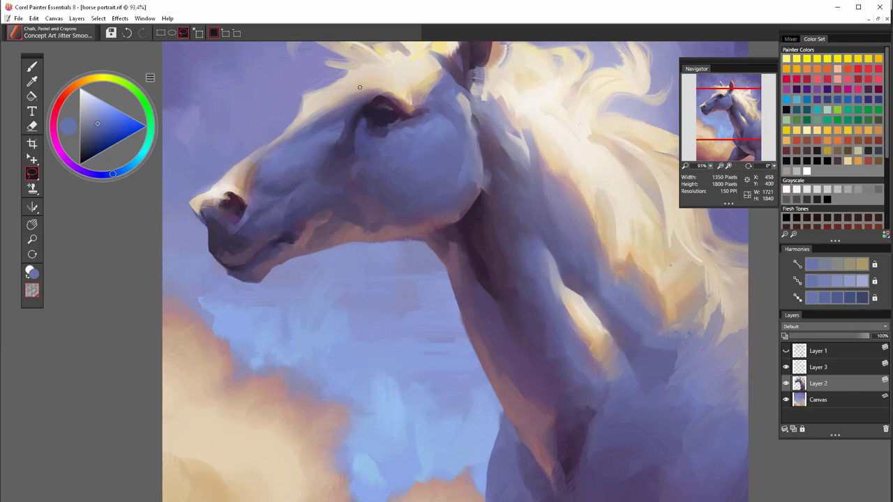
{"action": "key", "text": "b"}
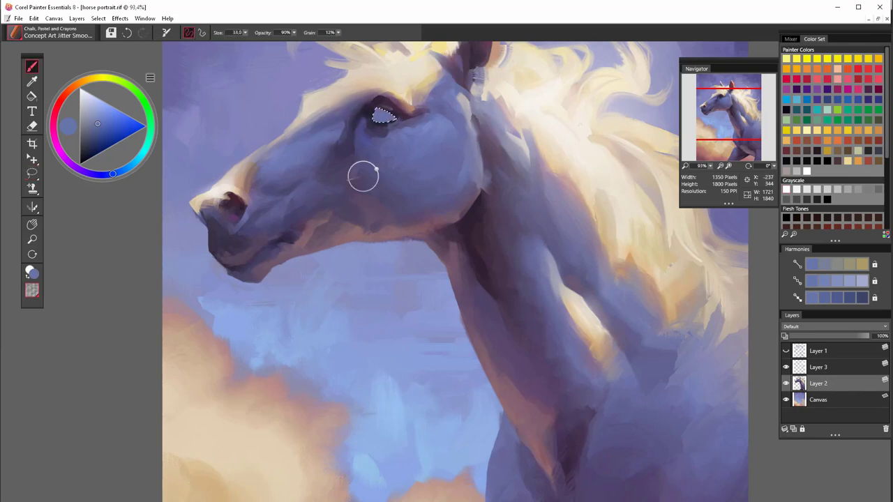
Shade the selected eyeball with darker and more saturated blues, undoing the last stroke
{"action": "left_click", "coordinate": [97, 132]}
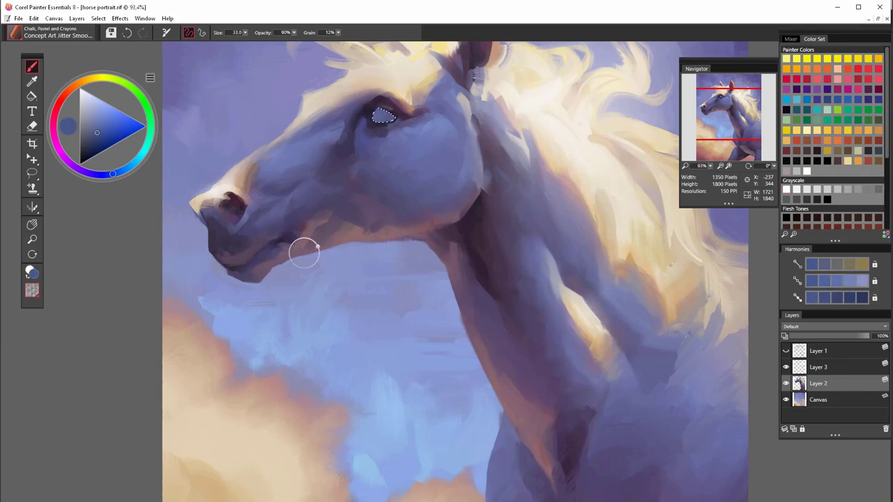
{"action": "left_click", "coordinate": [108, 127]}
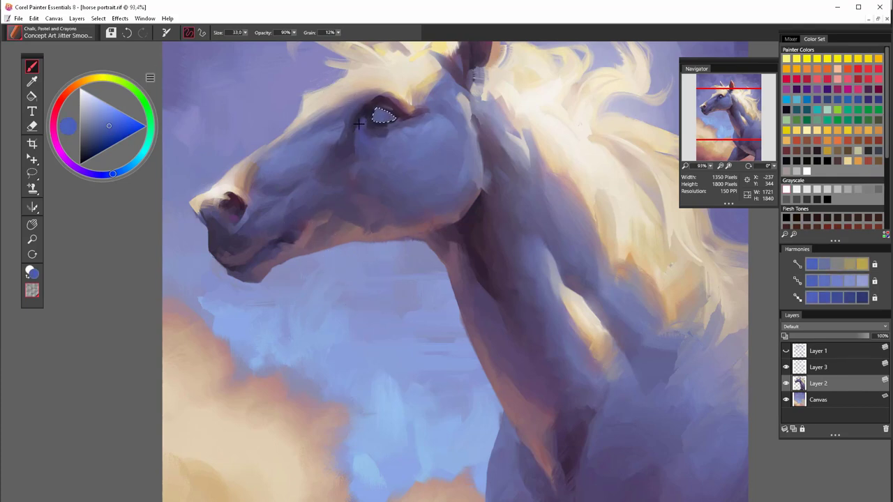
{"action": "left_click", "coordinate": [107, 141]}
{"action": "key", "text": "ctrl+z"}
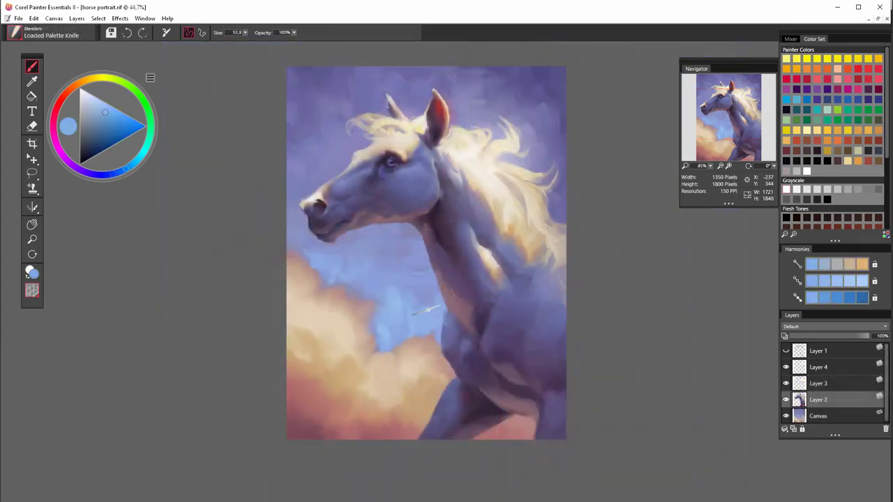
Switch to the Wet Oily Brush and try light blue strokes across the neck and sky, undoing each one
{"action": "left_click_drag", "start_coordinate": [413, 282], "coordinate": [472, 287]}
{"action": "key", "text": "ctrl+z"}
{"action": "left_click", "coordinate": [32, 33]}
{"action": "left_click", "coordinate": [40, 90]}
{"action": "mouse_move", "coordinate": [174, 288]}
{"action": "left_mouse_down"}
{"action": "mouse_move", "coordinate": [173, 316]}
{"action": "mouse_move", "coordinate": [181, 210]}
{"action": "mouse_move", "coordinate": [176, 301]}
{"action": "left_mouse_up"}
{"action": "left_click", "coordinate": [118, 277]}
{"action": "left_click_drag", "start_coordinate": [425, 283], "coordinate": [466, 285]}
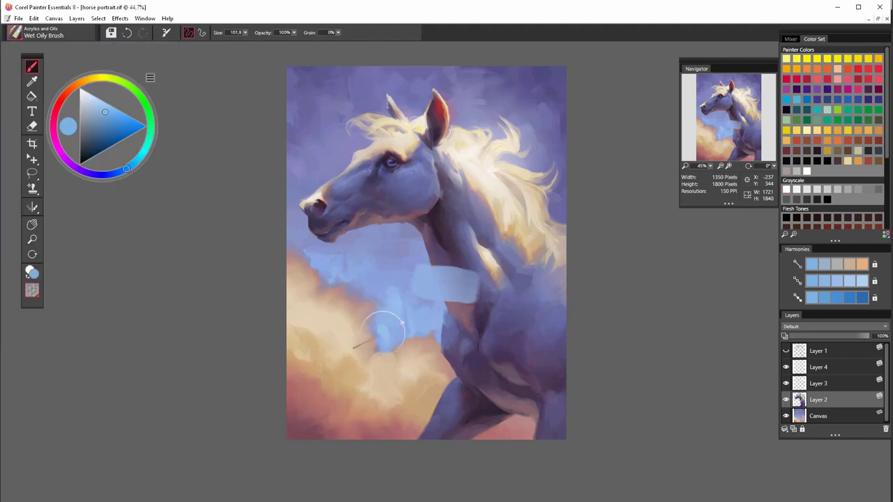
{"action": "key", "text": "ctrl+z"}
Adjust the brush size and try a stroke over the rear of the mane, undoing it
{"action": "key", "text": "bracketleft"}
{"action": "key", "text": "bracketleft"}
{"action": "key", "text": "bracketleft"}
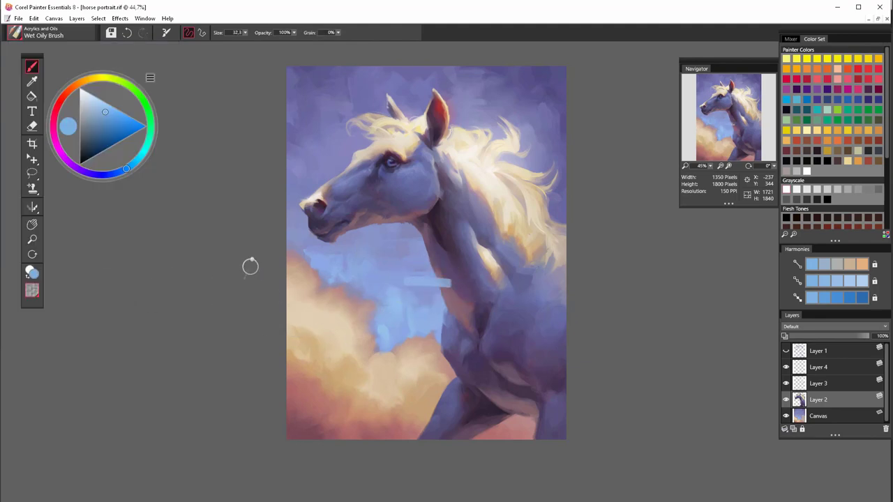
{"action": "key", "text": "bracketright"}
{"action": "key", "text": "bracketright"}
{"action": "mouse_move", "coordinate": [520, 185]}
{"action": "left_mouse_down"}
{"action": "mouse_move", "coordinate": [537, 186]}
{"action": "mouse_move", "coordinate": [531, 205]}
{"action": "left_mouse_up"}
{"action": "key", "text": "ctrl+z"}
Try dabs of sampled peach, cream and lavender tones around the mane, clouds and nose on Layer 2
{"action": "left_click", "coordinate": [480, 214], "text": "alt"}
{"action": "left_click", "coordinate": [507, 234], "text": "alt"}
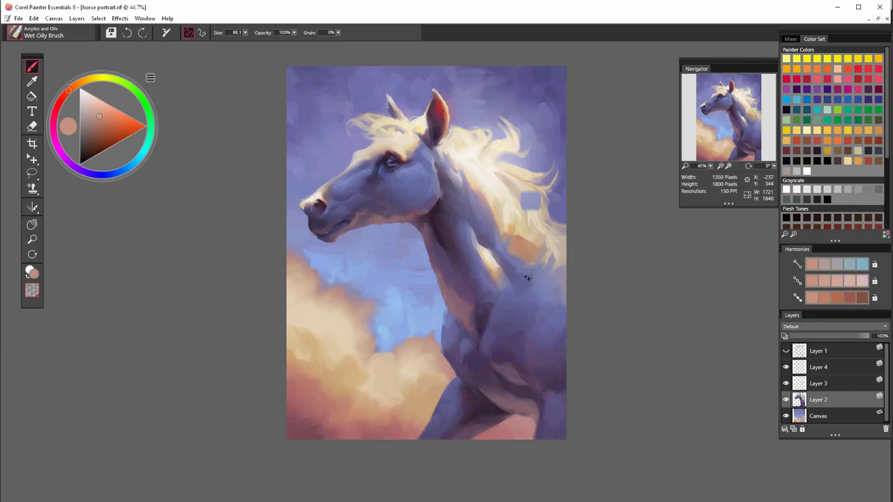
{"action": "left_click_drag", "start_coordinate": [532, 195], "coordinate": [536, 195]}
{"action": "left_click", "coordinate": [501, 144], "text": "alt"}
{"action": "left_click_drag", "start_coordinate": [525, 147], "coordinate": [525, 161]}
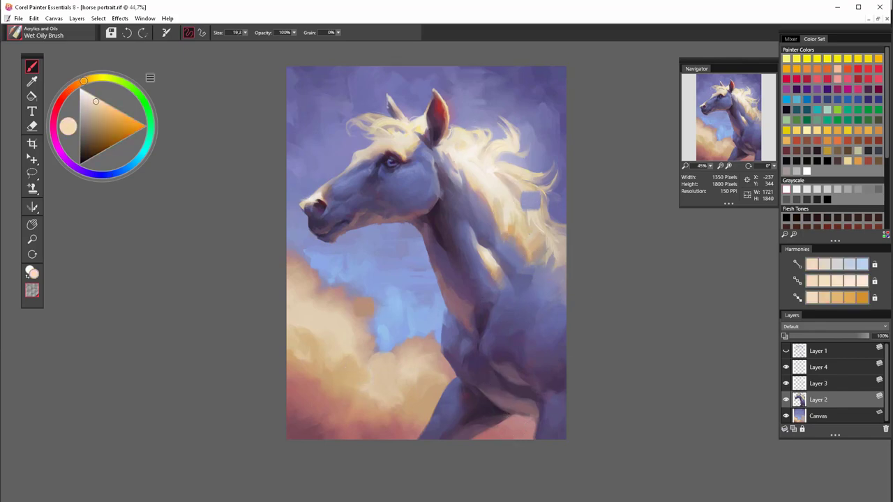
{"action": "left_click", "coordinate": [496, 219], "text": "alt"}
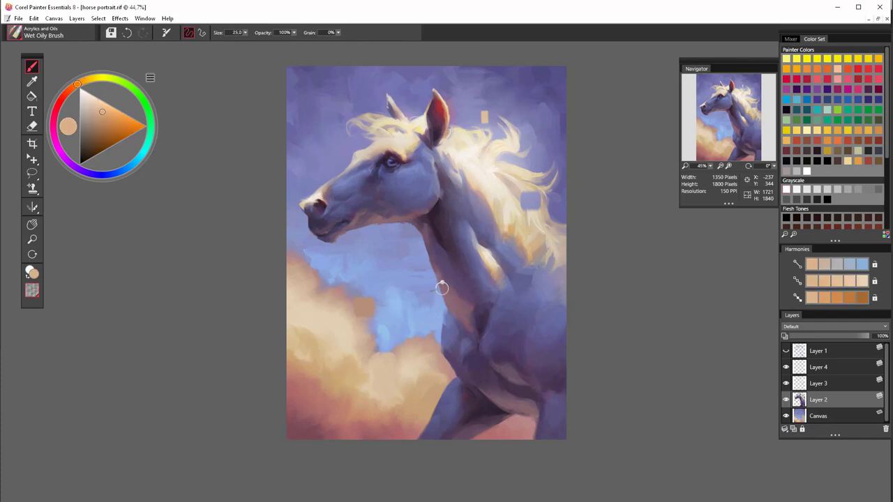
{"action": "left_click", "coordinate": [331, 179], "text": "alt"}
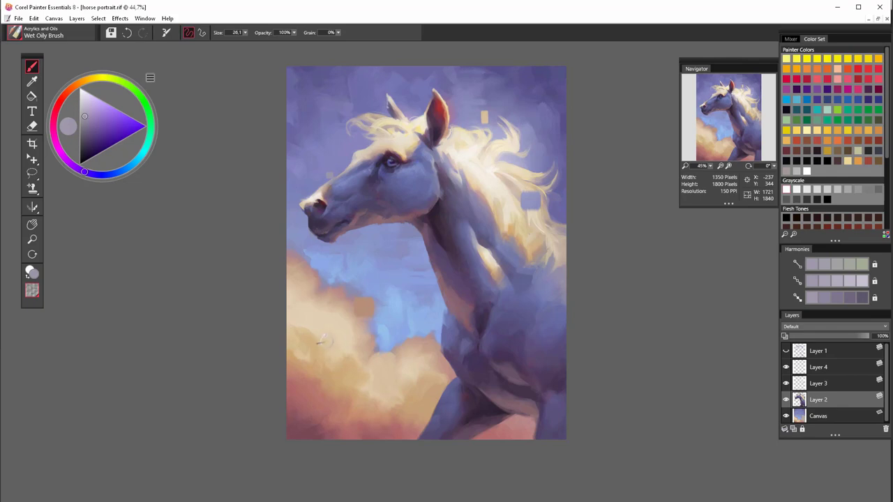
{"action": "left_click", "coordinate": [455, 122], "text": "alt"}
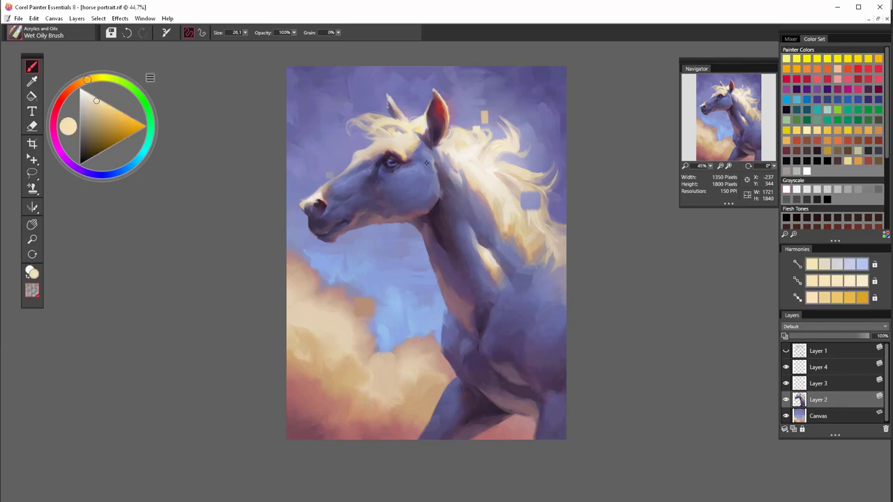
Sample blue and dark purple tones from the cheek and throat, and undo the series of test dabs on Layer 2
{"action": "left_click", "coordinate": [428, 162], "text": "alt"}
{"action": "left_click", "coordinate": [427, 174], "text": "alt"}
{"action": "key", "text": "ctrl+z"}
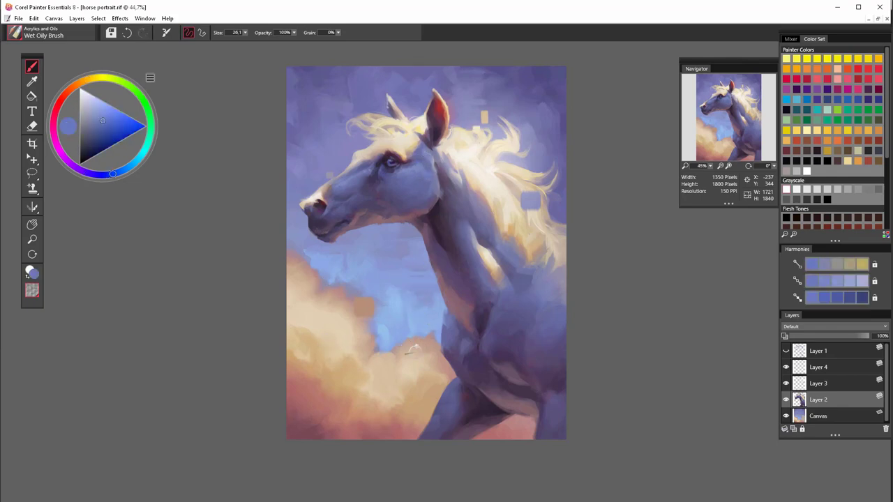
{"action": "left_click", "coordinate": [427, 252], "text": "alt"}
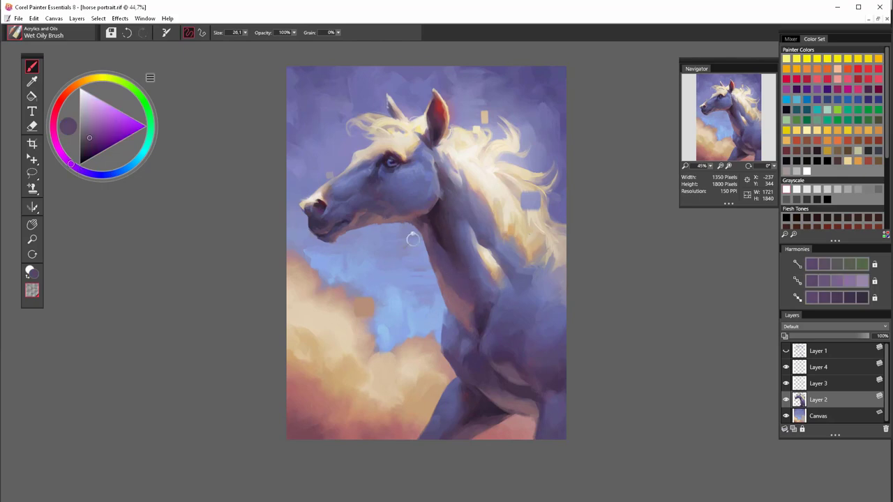
{"action": "key", "text": "ctrl+z"}
{"action": "key", "text": "ctrl+z"}
{"action": "key", "text": "ctrl+z"}
{"action": "key", "text": "ctrl+z"}
{"action": "key", "text": "ctrl+z"}
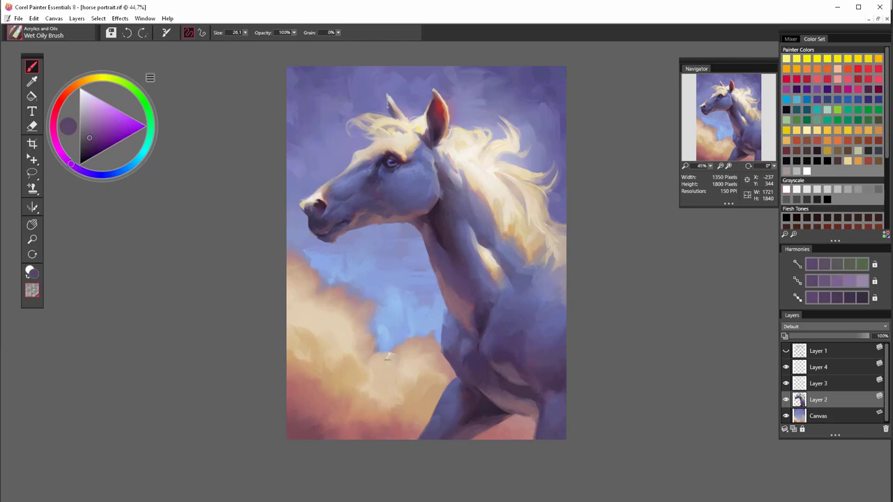
Select Layer 4 and try sampled shoulder and neck colours over the rear of the mane, undoing the strokes
{"action": "left_click", "coordinate": [800, 369]}
{"action": "left_click", "coordinate": [531, 272], "text": "alt"}
{"action": "left_click_drag", "start_coordinate": [527, 198], "coordinate": [531, 211]}
{"action": "key", "text": "ctrl+z"}
{"action": "key", "text": "bracketright"}
{"action": "key", "text": "ctrl+z"}
{"action": "left_click", "coordinate": [481, 244], "text": "alt"}
{"action": "key", "text": "ctrl+z"}
Enlarge the brush to 56.5 and dab sampled sky blue beside the mane on Layer 4, undoing the misplaced dab
{"action": "left_click", "coordinate": [428, 334], "text": "alt"}
{"action": "key", "text": "bracketright"}
{"action": "key", "text": "bracketright"}
{"action": "key", "text": "bracketright"}
{"action": "key", "text": "bracketright"}
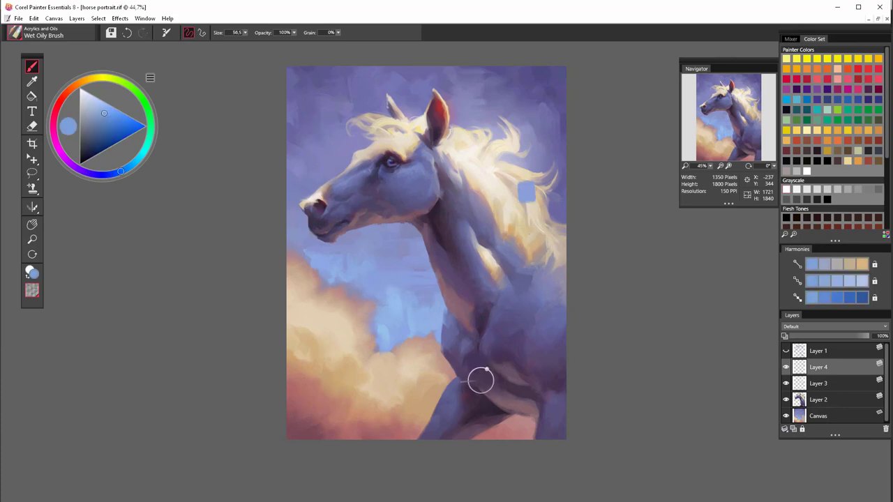
{"action": "left_click", "coordinate": [541, 235]}
{"action": "key", "text": "ctrl+z"}
{"action": "left_click", "coordinate": [531, 169]}
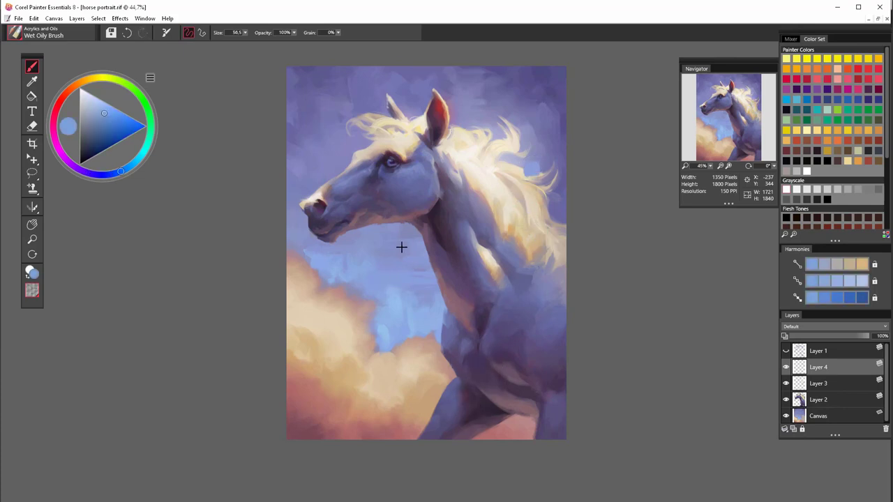
Reduce the brush to 27.3 and sample lavender, blue and forehead tones for touching up around the horse's nose
{"action": "key", "text": "bracketleft"}
{"action": "key", "text": "bracketleft"}
{"action": "key", "text": "bracketleft"}
{"action": "key", "text": "bracketleft"}
{"action": "left_click", "coordinate": [307, 406], "text": "alt"}
{"action": "left_click", "coordinate": [328, 203], "text": "alt"}
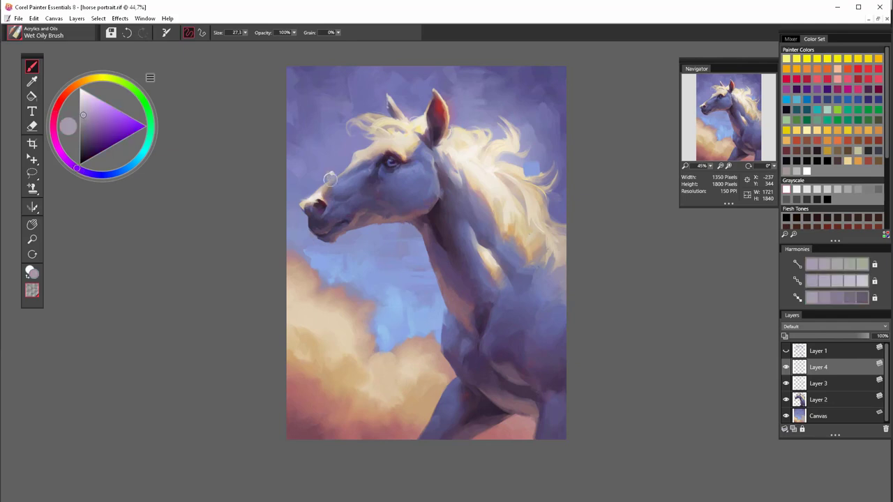
{"action": "left_click", "coordinate": [328, 189], "text": "alt"}
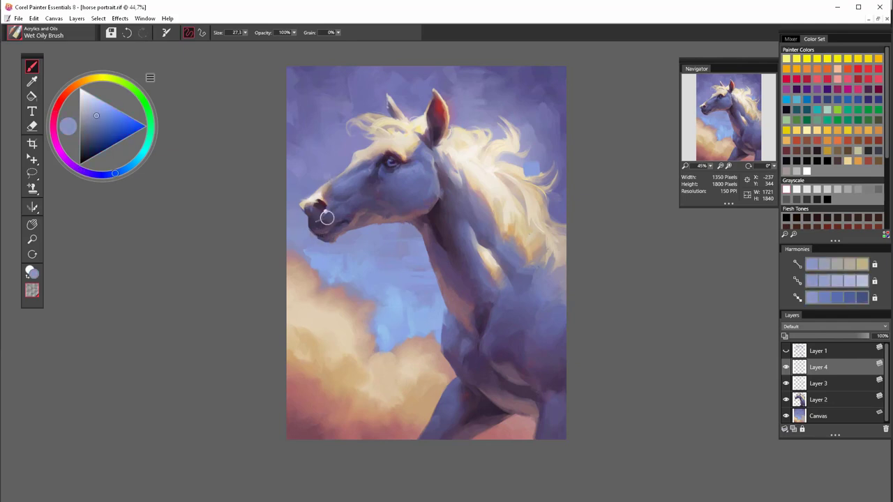
{"action": "left_click", "coordinate": [380, 157], "text": "alt"}
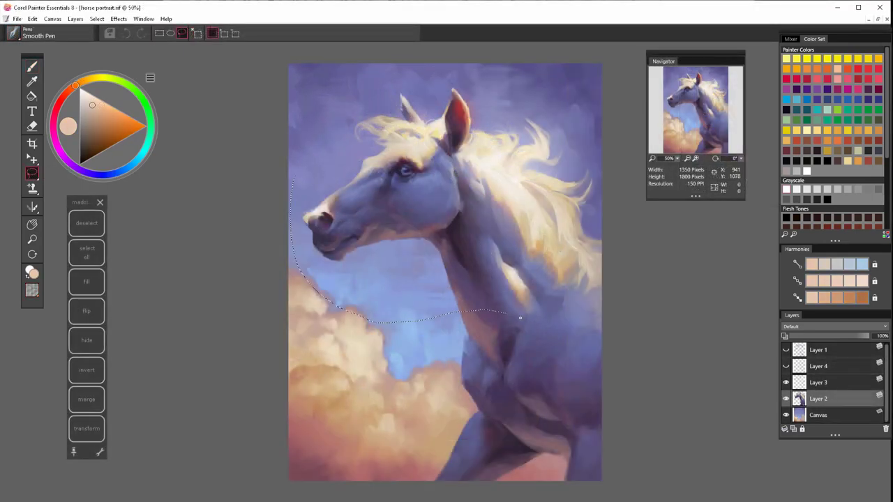
Move the lassoed head, neck and mane on Layer 2 slightly up and toward the nose side, undoing excess shifts
{"action": "key", "text": "f"}
{"action": "left_click_drag", "start_coordinate": [341, 234], "coordinate": [337, 222]}
{"action": "key", "text": "ctrl+z"}
{"action": "key", "text": "ctrl+z"}
{"action": "key", "text": "ctrl+z"}
{"action": "key", "text": "ctrl+y"}
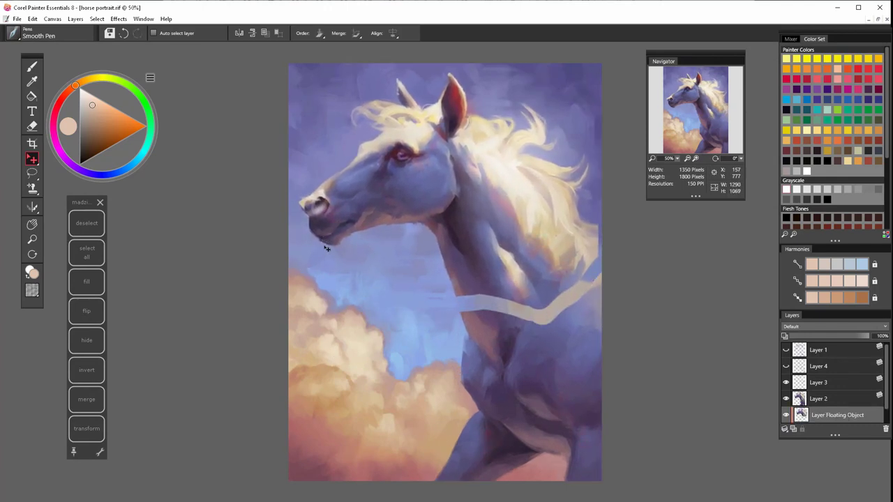
{"action": "key", "text": "ctrl+z"}
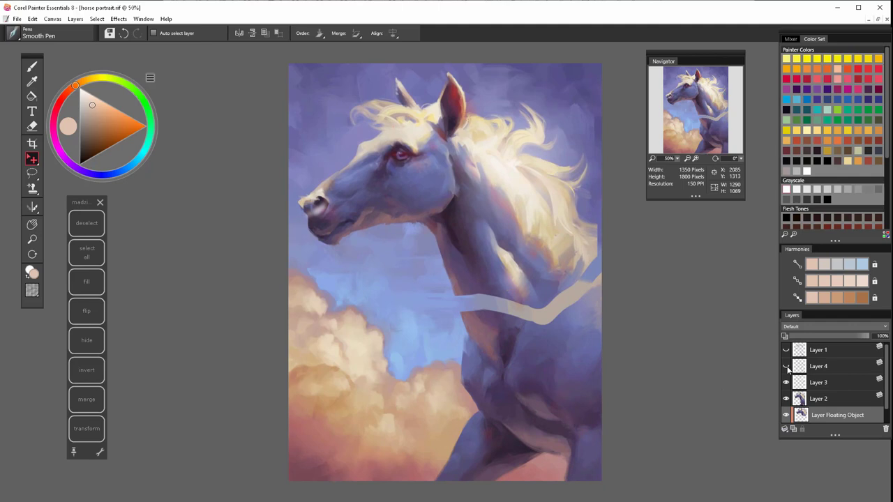
Lasso the head and mane highlights on Layer 3 and move them up to align with the shifted head
{"action": "left_click", "coordinate": [787, 384]}
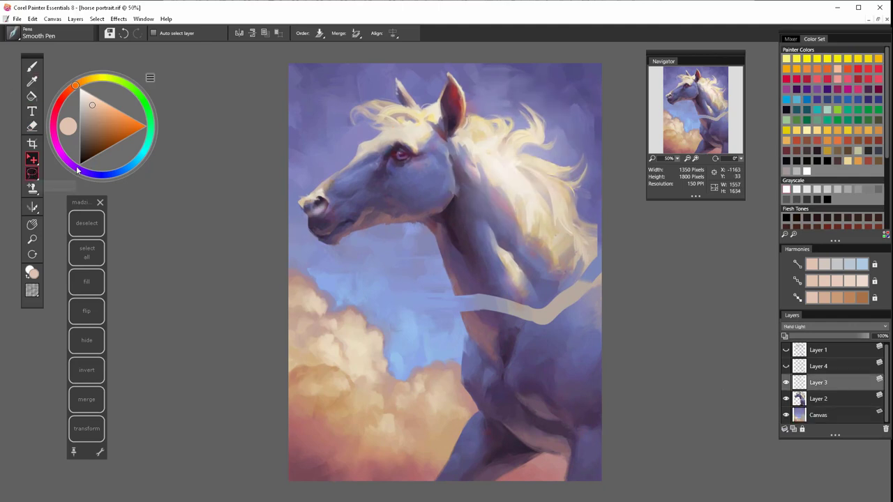
{"action": "left_click", "coordinate": [32, 173]}
{"action": "left_click_drag", "start_coordinate": [560, 93], "coordinate": [291, 79]}
{"action": "left_click", "coordinate": [33, 159]}
{"action": "left_click_drag", "start_coordinate": [326, 253], "coordinate": [324, 237]}
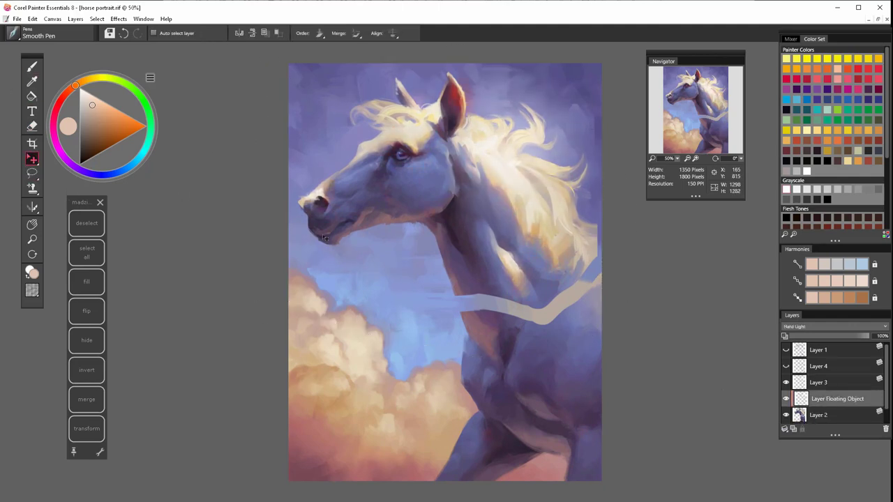
On Layer 2, paint over the gap across the lower neck with the Real Oils Filbert brush in sampled horse colours
{"action": "left_click", "coordinate": [818, 415]}
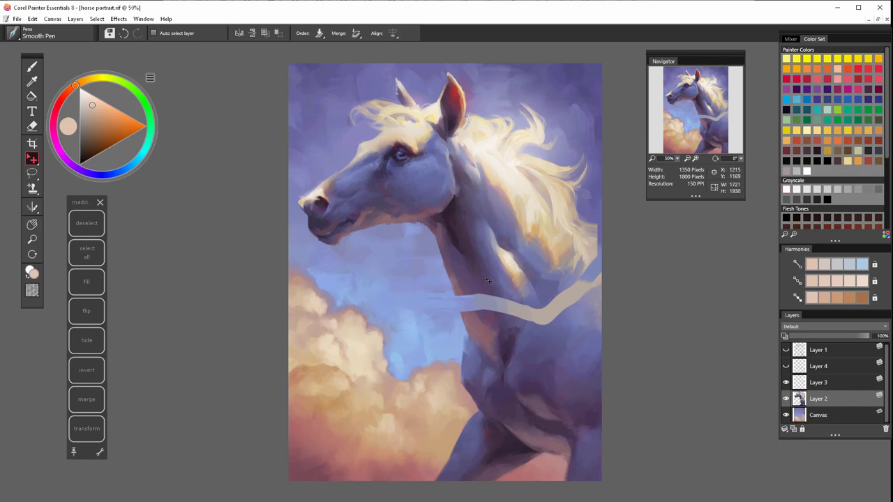
{"action": "left_click", "coordinate": [32, 67]}
{"action": "left_click", "coordinate": [15, 34]}
{"action": "left_click", "coordinate": [38, 72]}
{"action": "left_click", "coordinate": [468, 221], "text": "alt"}
{"action": "mouse_move", "coordinate": [496, 303]}
{"action": "left_mouse_down"}
{"action": "mouse_move", "coordinate": [515, 320]}
{"action": "mouse_move", "coordinate": [546, 317]}
{"action": "left_mouse_up"}
{"action": "left_click", "coordinate": [528, 335], "text": "alt"}
Fill the gap along the front of the neck and blend its edge with sampled blue and reddish tones
{"action": "left_click", "coordinate": [439, 200], "text": "alt"}
{"action": "left_click", "coordinate": [480, 283], "text": "alt"}
{"action": "left_click", "coordinate": [494, 309], "text": "alt"}
{"action": "mouse_move", "coordinate": [488, 297]}
{"action": "left_mouse_down"}
{"action": "mouse_move", "coordinate": [474, 308]}
{"action": "mouse_move", "coordinate": [477, 320]}
{"action": "mouse_move", "coordinate": [464, 313]}
{"action": "left_mouse_up"}
{"action": "left_click", "coordinate": [480, 314], "text": "alt"}
{"action": "left_click", "coordinate": [456, 290], "text": "alt"}
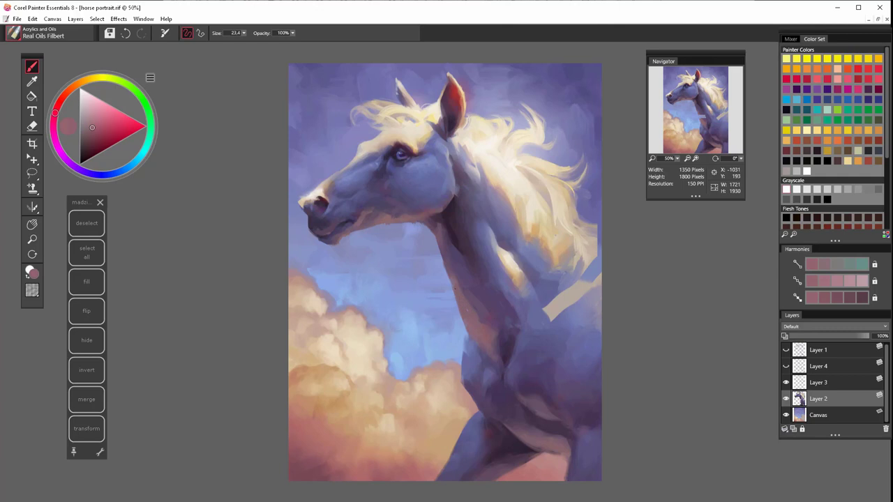
Cover the remaining gap between shoulder and mane with sampled blues and touch up the mane's trailing end
{"action": "left_click", "coordinate": [477, 377], "text": "alt"}
{"action": "left_click", "coordinate": [503, 228], "text": "alt"}
{"action": "mouse_move", "coordinate": [550, 314]}
{"action": "left_mouse_down"}
{"action": "mouse_move", "coordinate": [568, 283]}
{"action": "mouse_move", "coordinate": [583, 291]}
{"action": "mouse_move", "coordinate": [565, 303]}
{"action": "mouse_move", "coordinate": [595, 278]}
{"action": "left_mouse_up"}
{"action": "left_click", "coordinate": [567, 293], "text": "alt"}
{"action": "left_click", "coordinate": [593, 286], "text": "alt"}
{"action": "left_click", "coordinate": [599, 245], "text": "alt"}
{"action": "left_click_drag", "start_coordinate": [593, 228], "coordinate": [599, 238]}
{"action": "left_click", "coordinate": [562, 300], "text": "alt"}
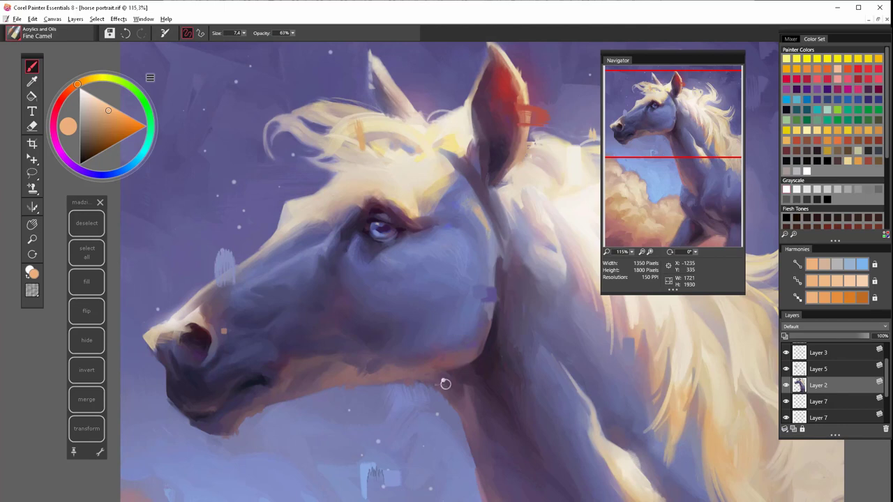
Refine the rear edge of the cheek and jaw with the Fine Camel brush, using sampled blue and dark purple
{"action": "left_click", "coordinate": [502, 239], "text": "alt"}
{"action": "left_click", "coordinate": [505, 245], "text": "alt"}
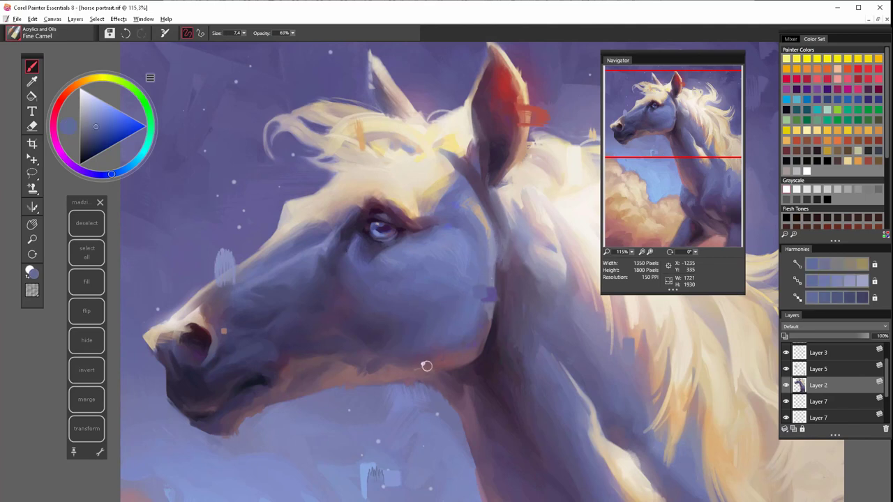
{"action": "left_click", "coordinate": [490, 312], "text": "alt"}
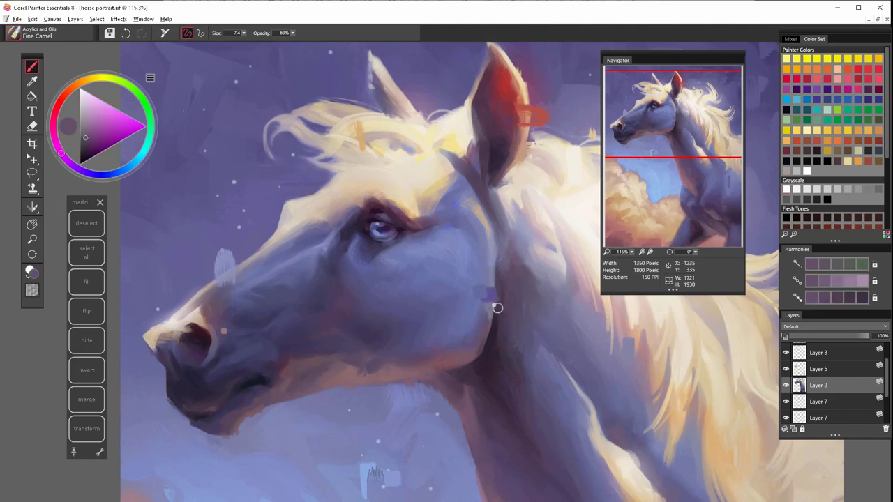
{"action": "left_click", "coordinate": [475, 395], "text": "alt"}
Darken and define the area below the ear with dark purple tones sampled nearby
{"action": "left_click", "coordinate": [475, 171], "text": "alt"}
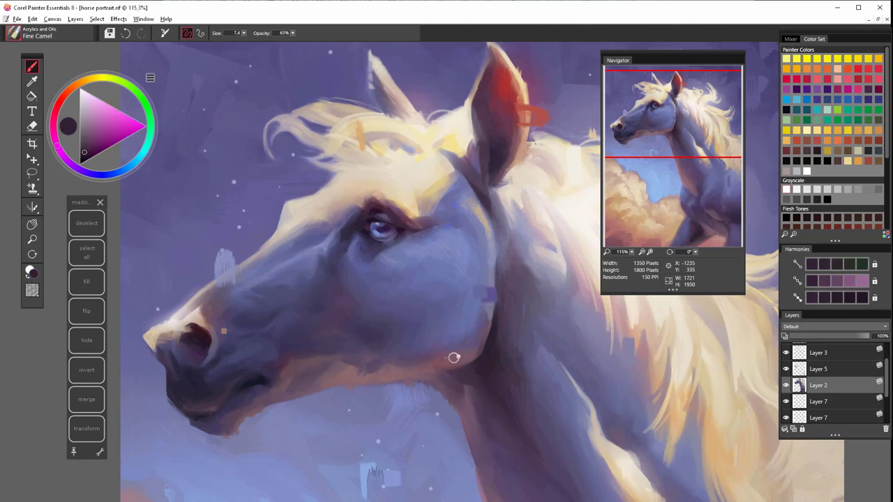
{"action": "left_click", "coordinate": [440, 169], "text": "alt"}
{"action": "left_click", "coordinate": [480, 196], "text": "alt"}
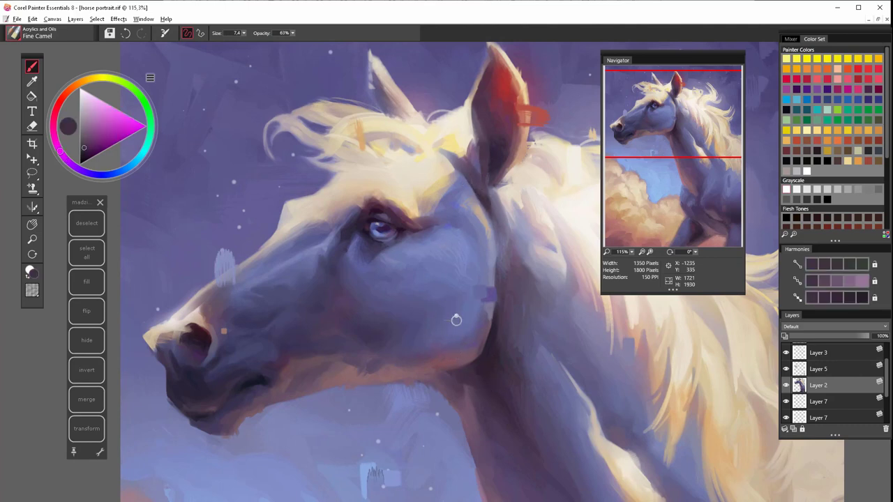
{"action": "left_click", "coordinate": [484, 145], "text": "alt"}
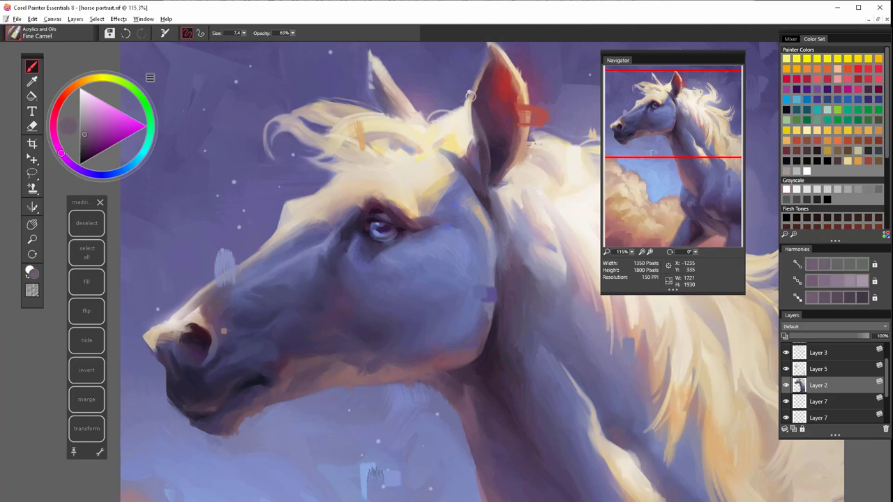
Blend the forelock's lower edge behind the eye with sampled blue, cream and orange tones
{"action": "left_click", "coordinate": [426, 202], "text": "alt"}
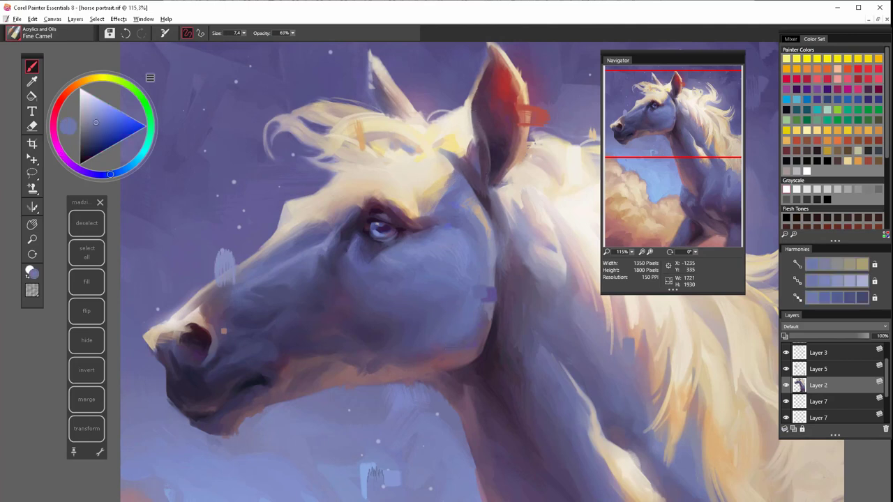
{"action": "left_click", "coordinate": [436, 198], "text": "alt"}
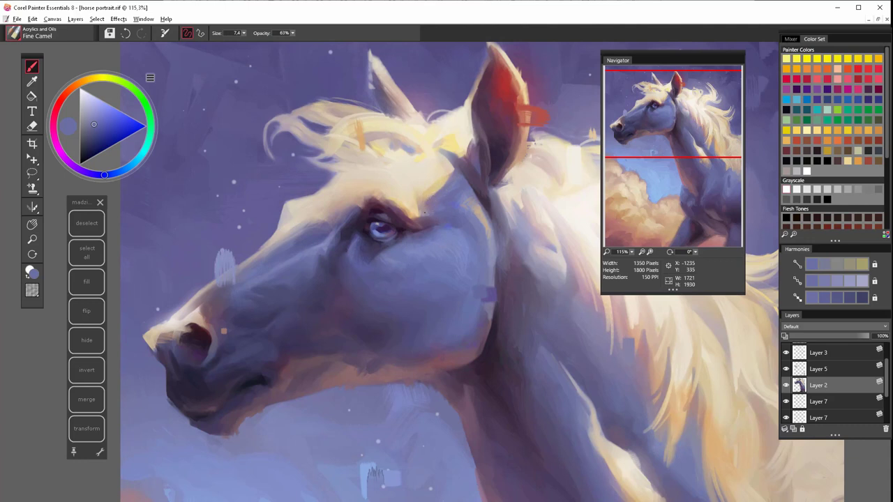
{"action": "left_click_drag", "start_coordinate": [423, 204], "coordinate": [418, 215]}
{"action": "left_click", "coordinate": [442, 180], "text": "alt"}
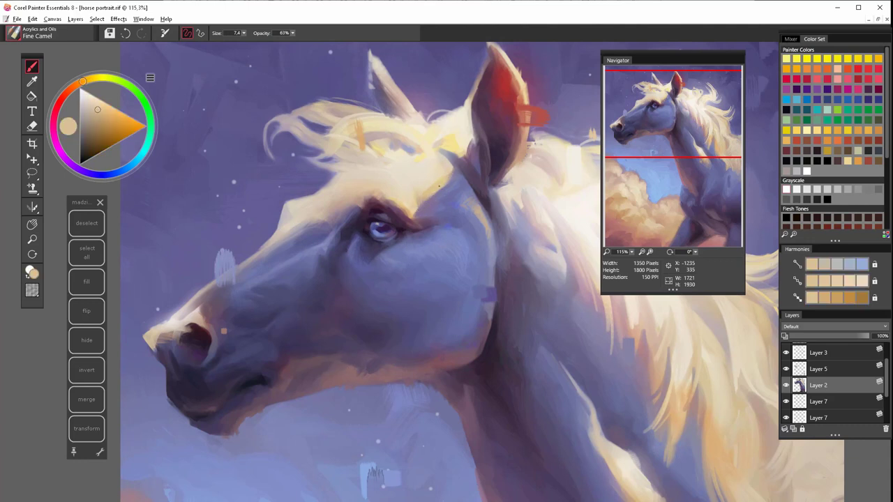
{"action": "left_click", "coordinate": [451, 173], "text": "alt"}
{"action": "left_click", "coordinate": [426, 194], "text": "alt"}
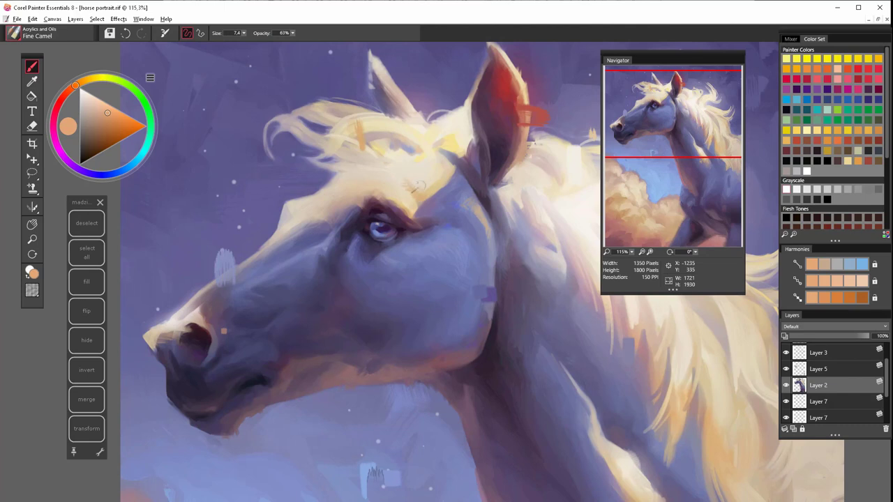
Smooth the shading of the cheek and jaw in front of and below the eye with sampled purples and blues
{"action": "left_click", "coordinate": [357, 174], "text": "alt"}
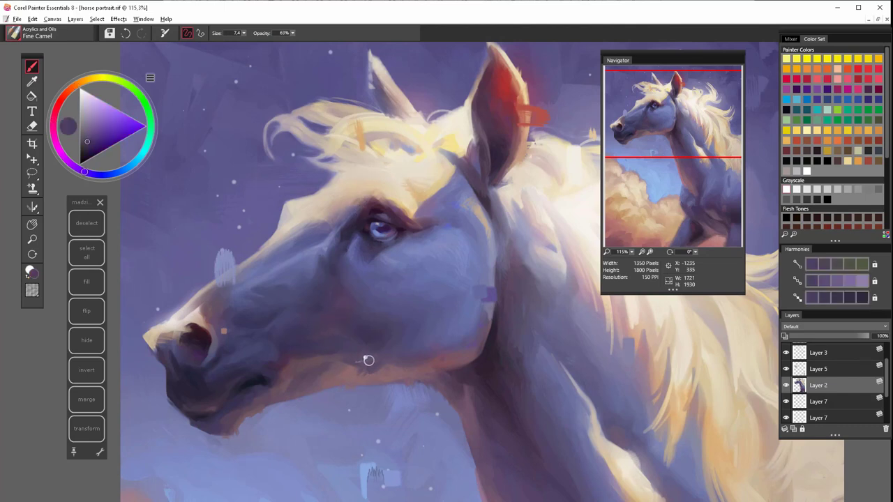
{"action": "left_click", "coordinate": [329, 226], "text": "alt"}
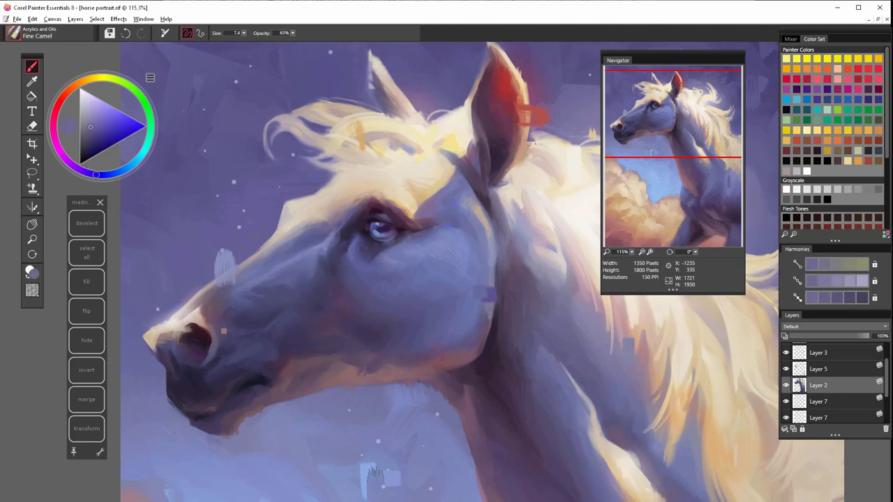
{"action": "left_click", "coordinate": [331, 226], "text": "alt"}
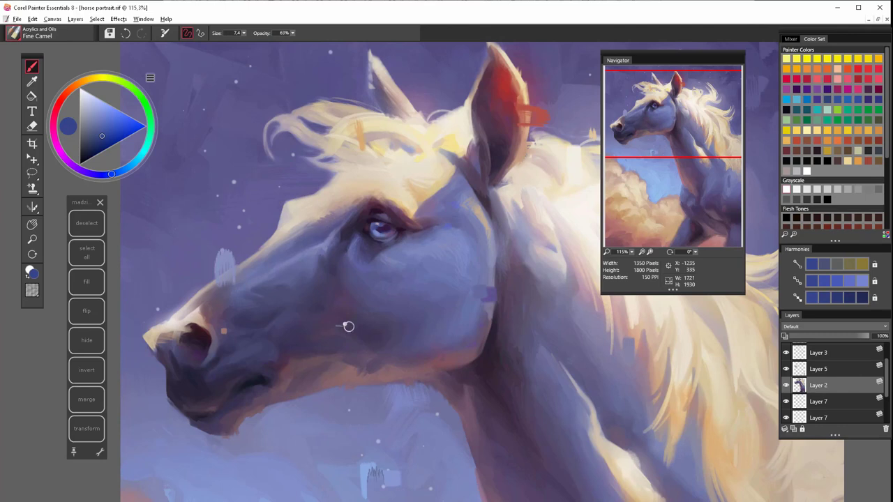
{"action": "left_click", "coordinate": [310, 238], "text": "alt"}
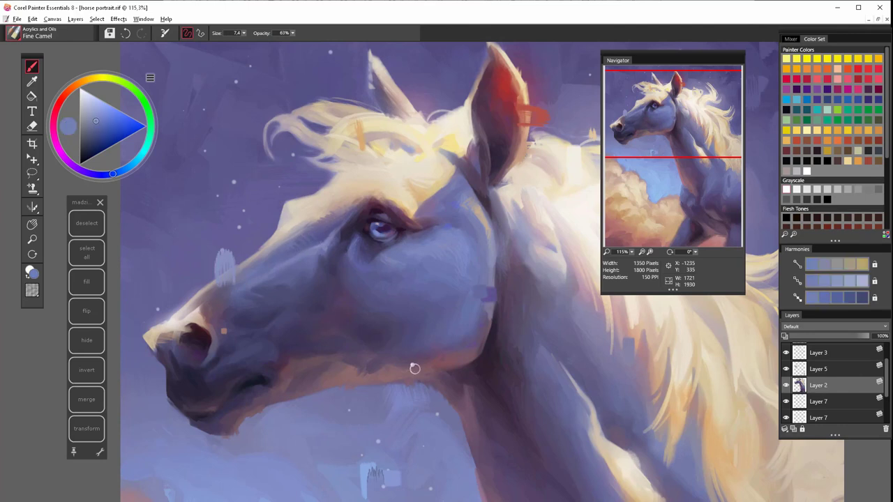
Refine the shading along the mouth corner and lower jaw with sampled dark blue, muted red and plum tones
{"action": "left_click", "coordinate": [251, 348], "text": "alt"}
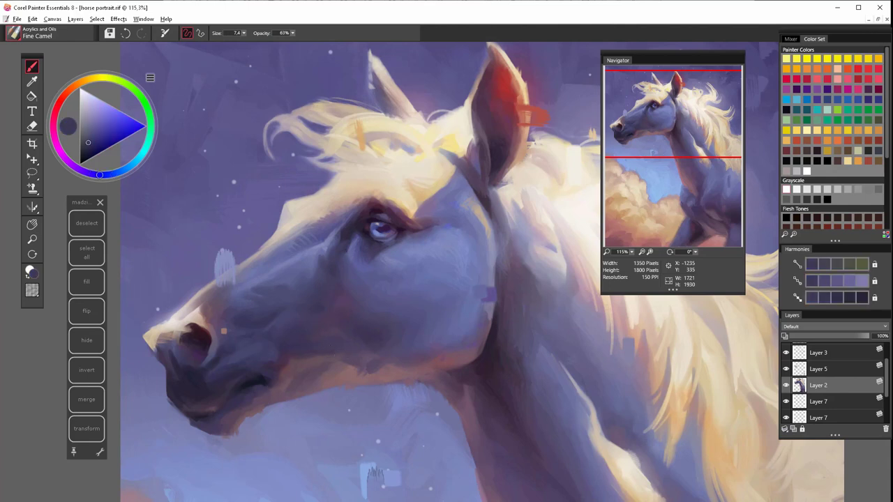
{"action": "left_click", "coordinate": [338, 343], "text": "alt"}
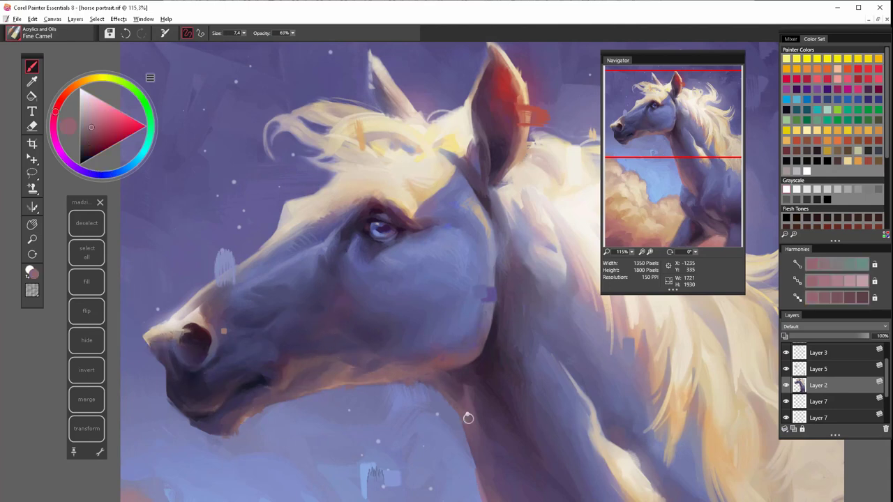
{"action": "left_click", "coordinate": [466, 391], "text": "alt"}
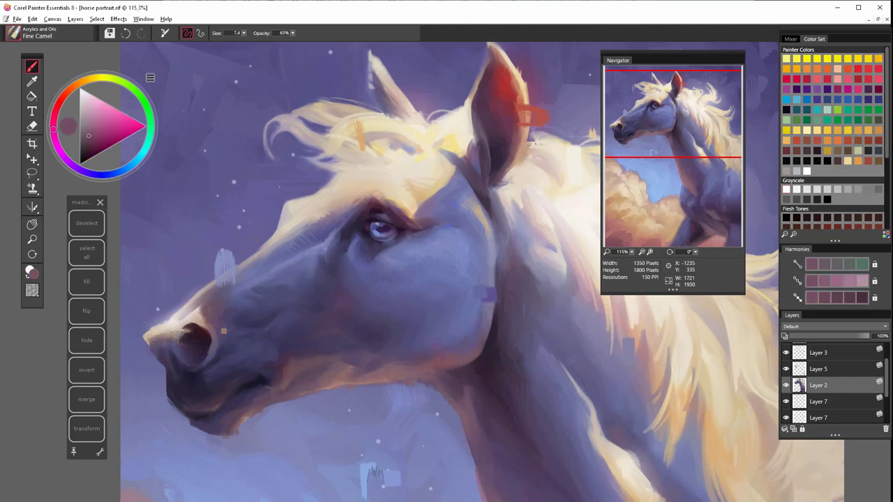
{"action": "left_click", "coordinate": [359, 339], "text": "alt"}
Blend the throat and upper neck beneath the jaw with sampled plum and dark purple tones, undoing the last stroke
{"action": "mouse_move", "coordinate": [449, 371]}
{"action": "left_mouse_down"}
{"action": "mouse_move", "coordinate": [463, 418]}
{"action": "mouse_move", "coordinate": [342, 315]}
{"action": "left_mouse_up"}
{"action": "left_click", "coordinate": [406, 279], "text": "alt"}
{"action": "left_click", "coordinate": [387, 288], "text": "alt"}
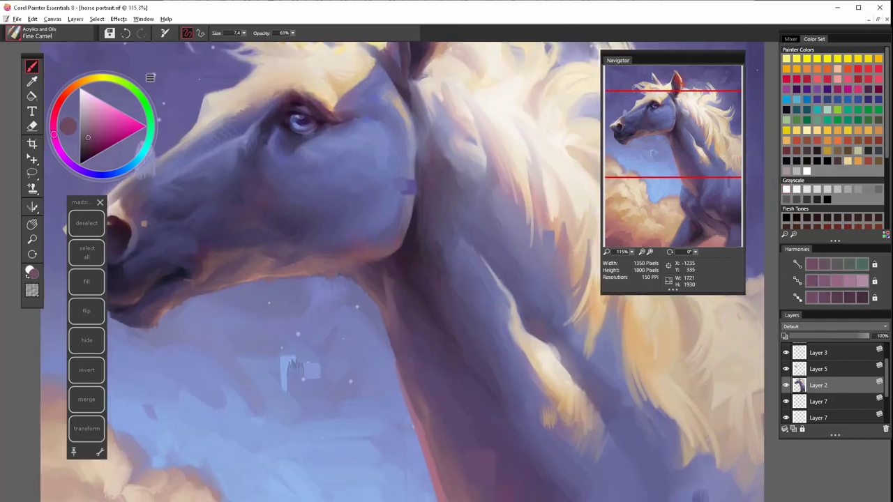
{"action": "left_click", "coordinate": [389, 287], "text": "alt"}
{"action": "left_click", "coordinate": [404, 316], "text": "alt"}
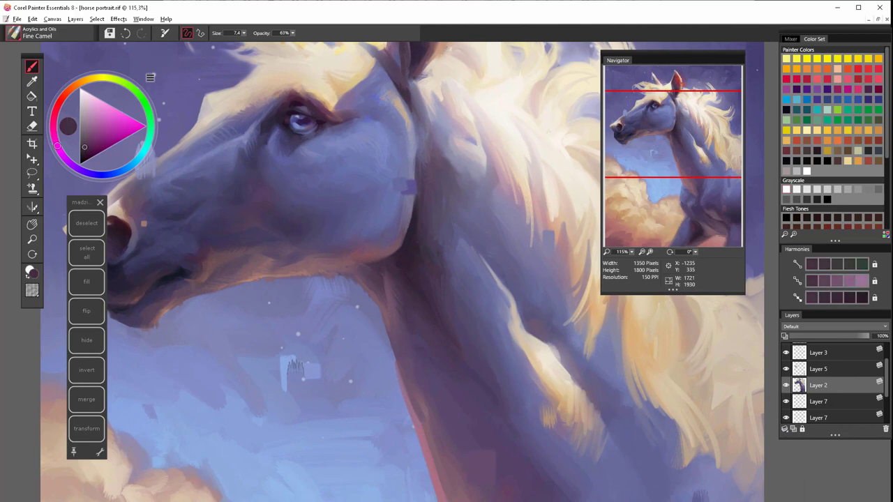
{"action": "left_click", "coordinate": [413, 242], "text": "alt"}
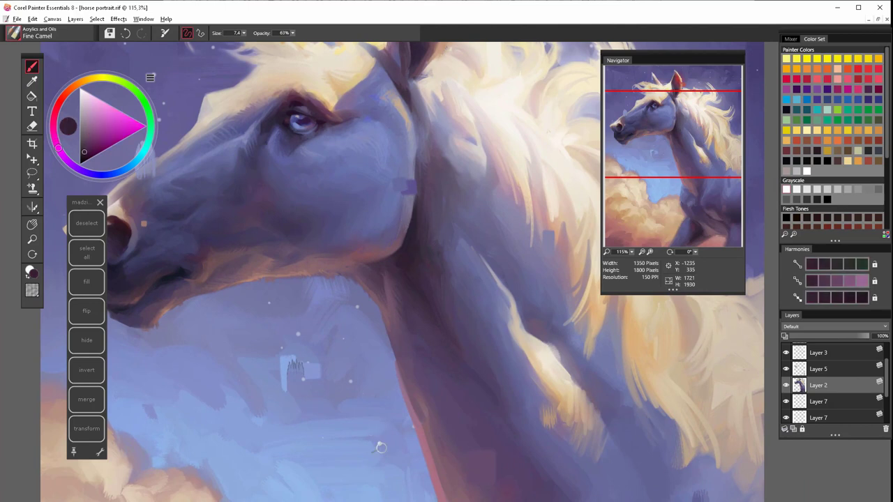
{"action": "key", "text": "ctrl+z"}
Smooth the shading between the eye and the muzzle with sampled purple and dark blue tones
{"action": "mouse_move", "coordinate": [387, 342]}
{"action": "left_mouse_down"}
{"action": "mouse_move", "coordinate": [326, 301]}
{"action": "mouse_move", "coordinate": [429, 347]}
{"action": "left_mouse_up"}
{"action": "left_click", "coordinate": [359, 229], "text": "alt"}
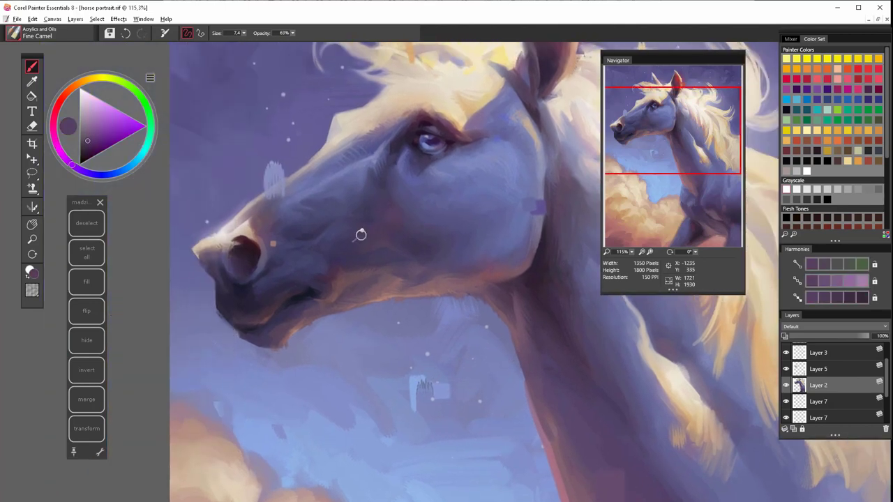
{"action": "left_click", "coordinate": [392, 203], "text": "alt"}
{"action": "left_click_drag", "start_coordinate": [391, 203], "coordinate": [413, 208]}
{"action": "left_click", "coordinate": [390, 286], "text": "alt"}
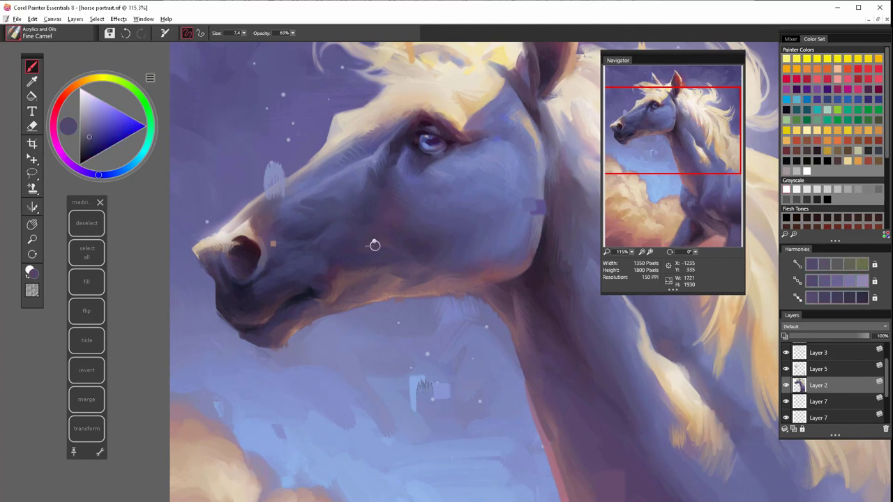
Refine the rear corner of the eye and the adjoining forelock edge with sampled purple, light orange and muted red
{"action": "left_click_drag", "start_coordinate": [387, 357], "coordinate": [405, 402]}
{"action": "left_click_drag", "start_coordinate": [457, 413], "coordinate": [362, 434]}
{"action": "left_click", "coordinate": [399, 174], "text": "alt"}
{"action": "key", "text": "ctrl+z"}
{"action": "left_click", "coordinate": [382, 199], "text": "alt"}
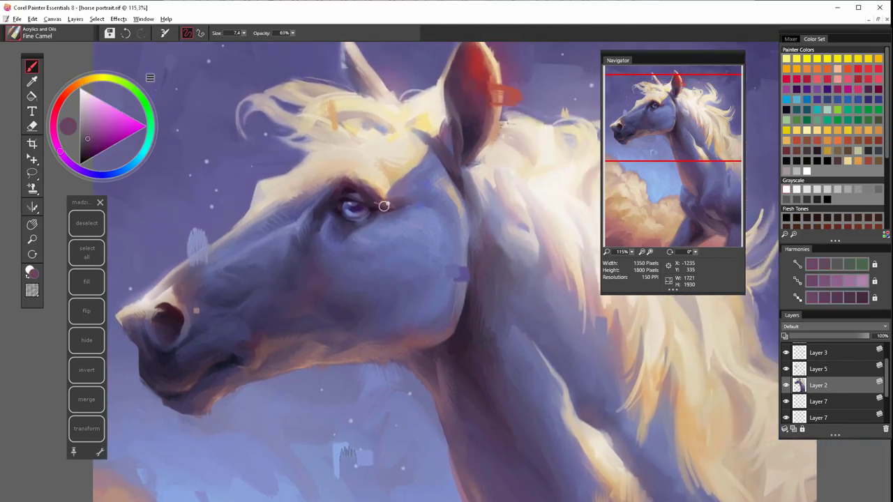
{"action": "left_click", "coordinate": [382, 207], "text": "alt"}
{"action": "left_click", "coordinate": [374, 189], "text": "alt"}
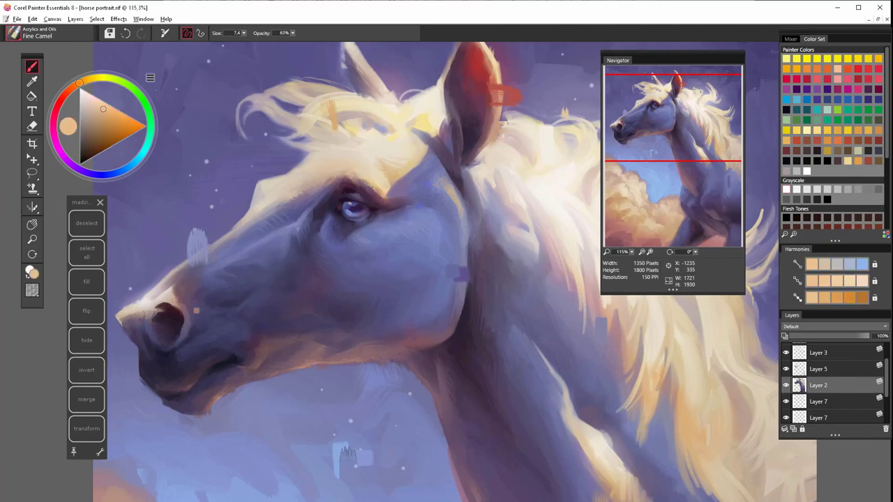
{"action": "left_click", "coordinate": [372, 198], "text": "alt"}
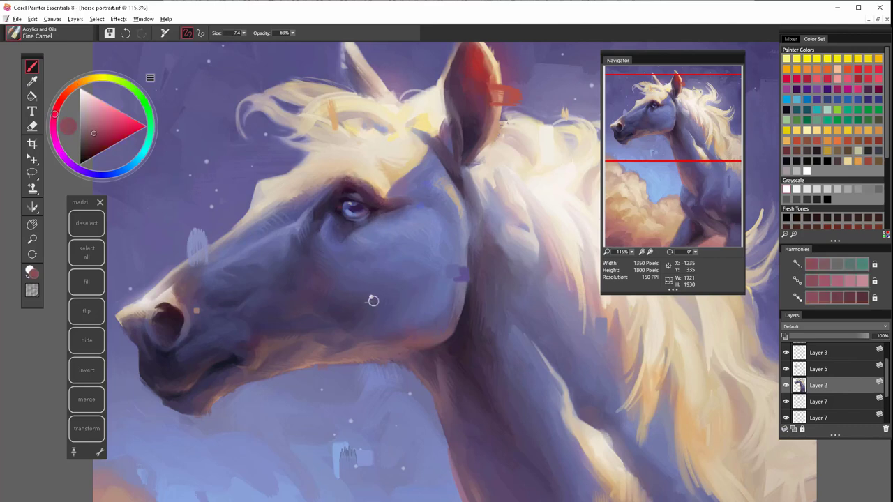
Blend the brow above the eye, the forelock and the cheek with colours sampled from the surrounding areas
{"action": "left_click", "coordinate": [354, 175], "text": "alt"}
{"action": "left_click", "coordinate": [346, 177], "text": "alt"}
{"action": "left_click", "coordinate": [350, 177], "text": "alt"}
{"action": "left_click", "coordinate": [347, 167], "text": "alt"}
{"action": "left_click", "coordinate": [364, 78], "text": "alt"}
{"action": "left_click", "coordinate": [414, 170], "text": "alt"}
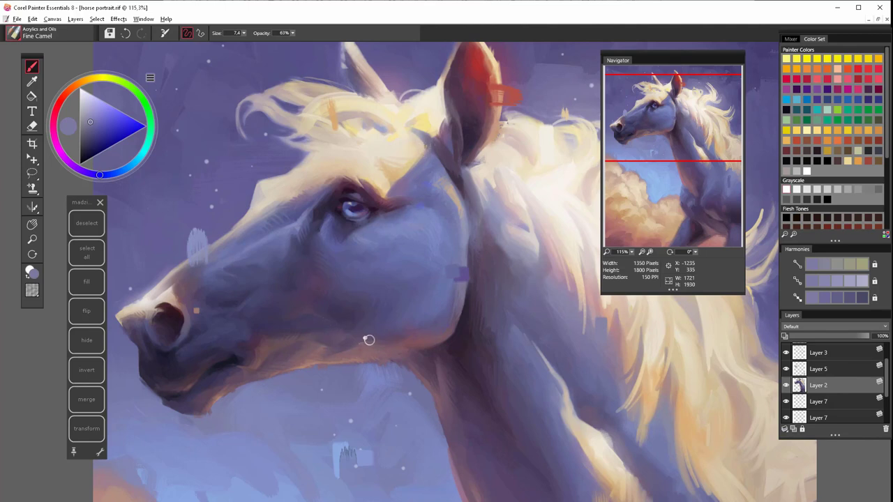
{"action": "left_click", "coordinate": [414, 137], "text": "alt"}
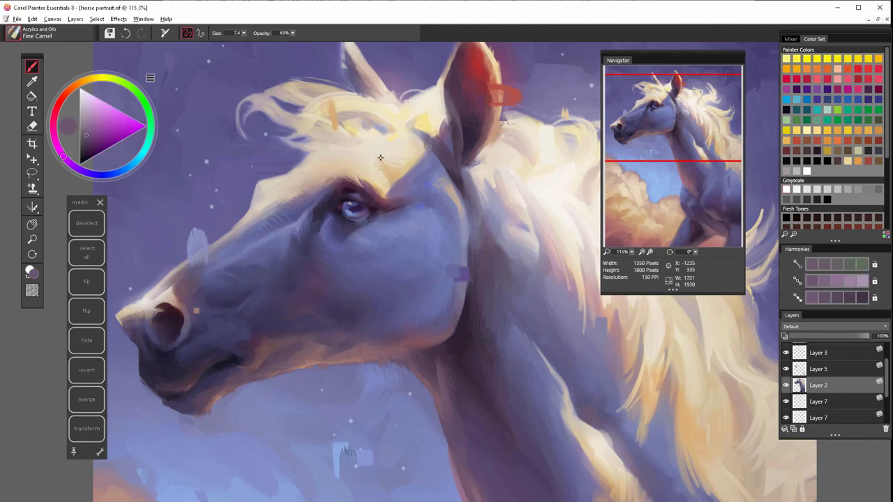
{"action": "left_click", "coordinate": [330, 225], "text": "alt"}
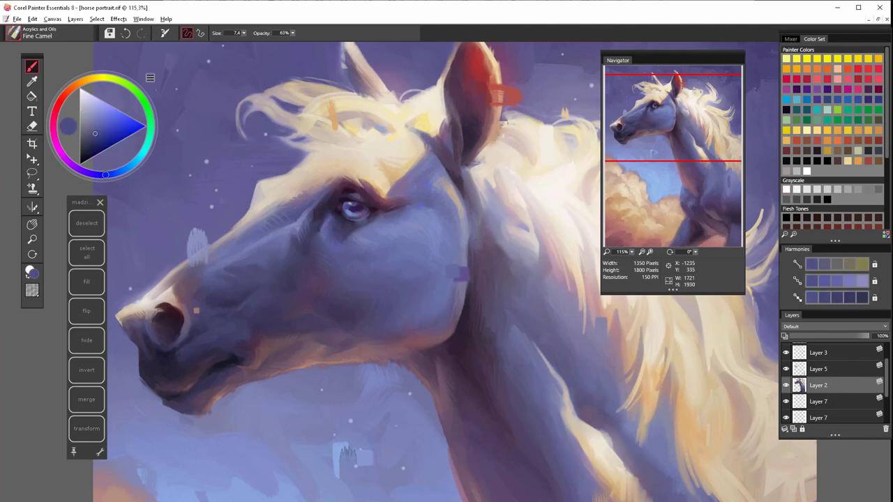
Refine the far ear and its edge against the sky with sampled purples and a darker blue
{"action": "left_click_drag", "start_coordinate": [305, 156], "coordinate": [277, 265]}
{"action": "left_click", "coordinate": [339, 199], "text": "alt"}
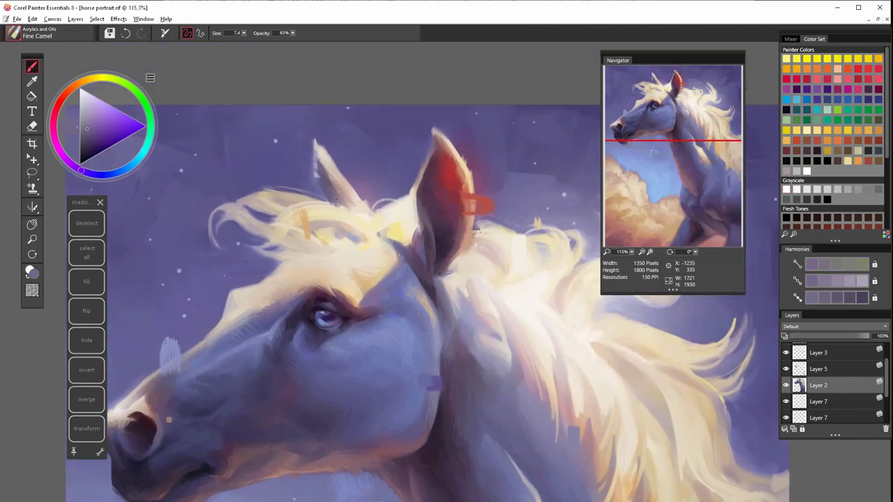
{"action": "left_click", "coordinate": [332, 190], "text": "alt"}
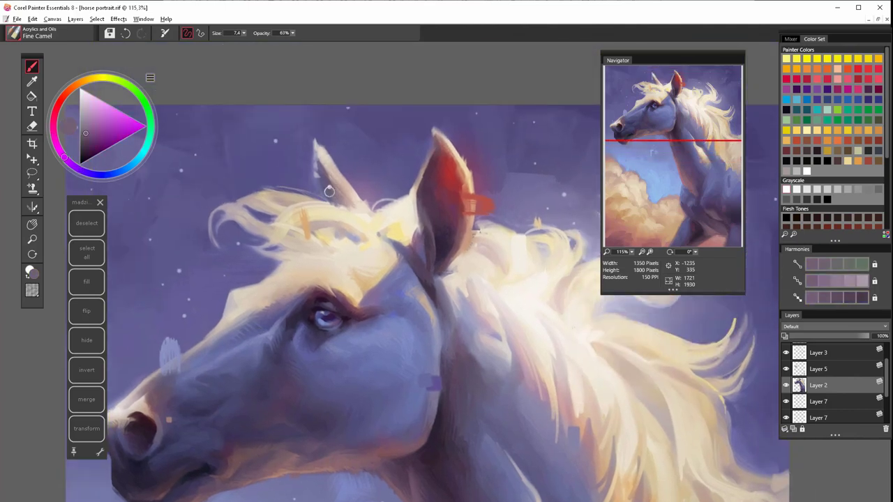
{"action": "left_click", "coordinate": [321, 168], "text": "alt"}
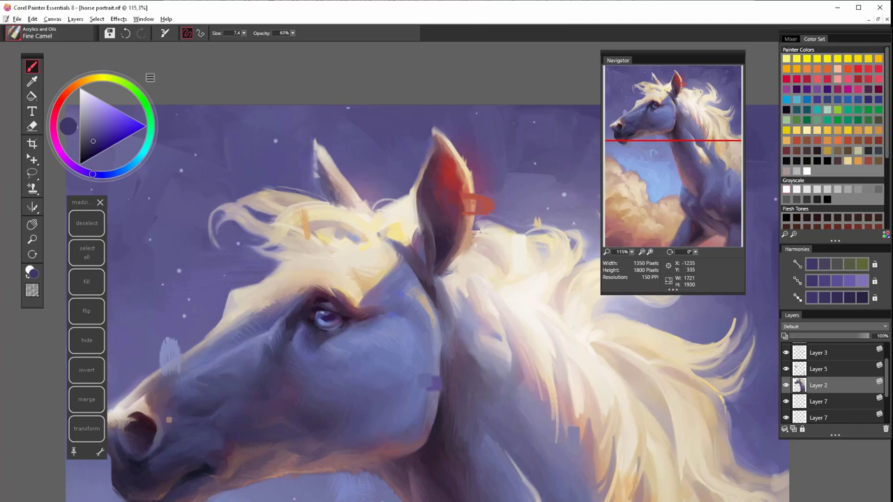
{"action": "left_click", "coordinate": [88, 146]}
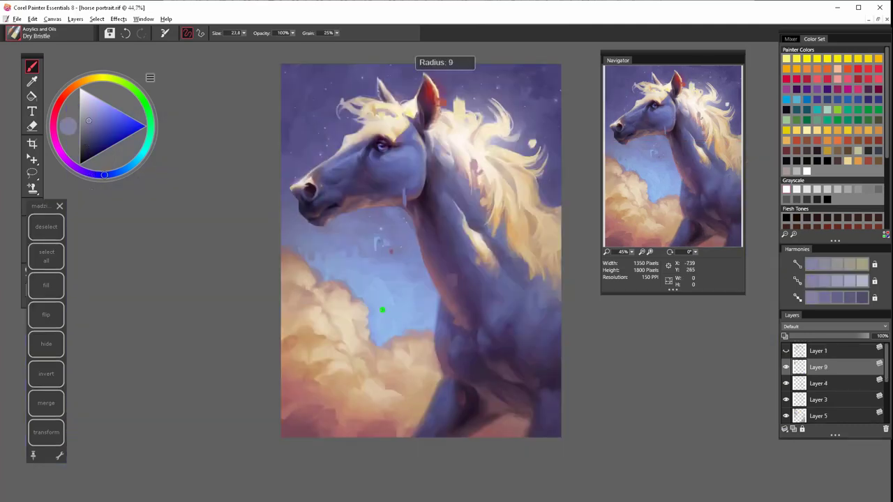
Paint thin vertical blue drips from the sky over the clouds with the Dry Bristle brush on Layer 9
{"action": "left_click", "coordinate": [406, 291], "text": "alt"}
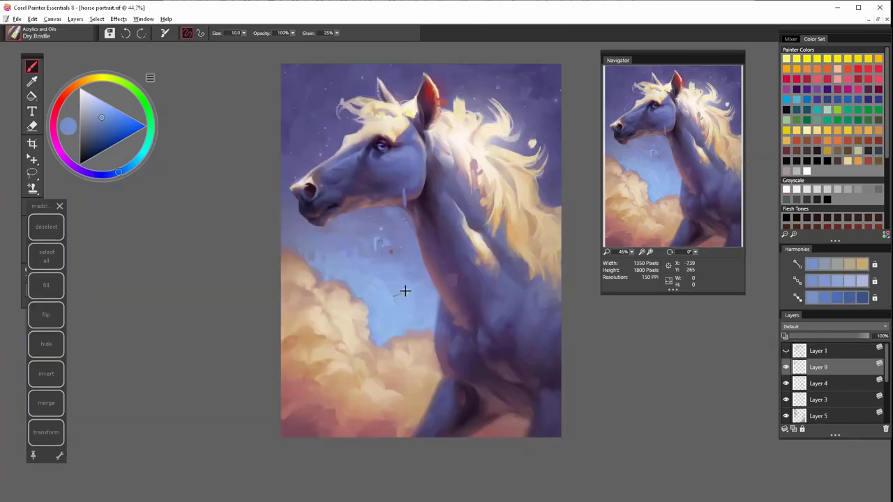
{"action": "key", "text": "ctrl+z"}
{"action": "left_click", "coordinate": [296, 316], "text": "alt"}
{"action": "left_click_drag", "start_coordinate": [315, 286], "coordinate": [313, 486]}
{"action": "key", "text": "ctrl+z"}
Try thin vertical drips down the clouds and the front edge of the neck with sampled colours
{"action": "left_click", "coordinate": [340, 364], "text": "alt"}
{"action": "left_click_drag", "start_coordinate": [342, 371], "coordinate": [336, 490]}
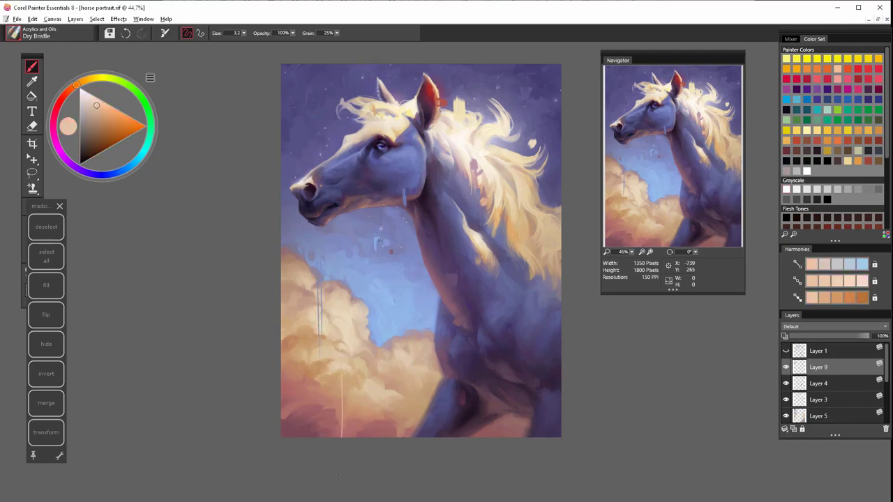
{"action": "key", "text": "ctrl+z"}
{"action": "left_click", "coordinate": [433, 282], "text": "alt"}
{"action": "left_click_drag", "start_coordinate": [434, 283], "coordinate": [432, 354]}
{"action": "key", "text": "ctrl+z"}
{"action": "left_click", "coordinate": [442, 398], "text": "alt"}
{"action": "left_click", "coordinate": [421, 422], "text": "alt"}
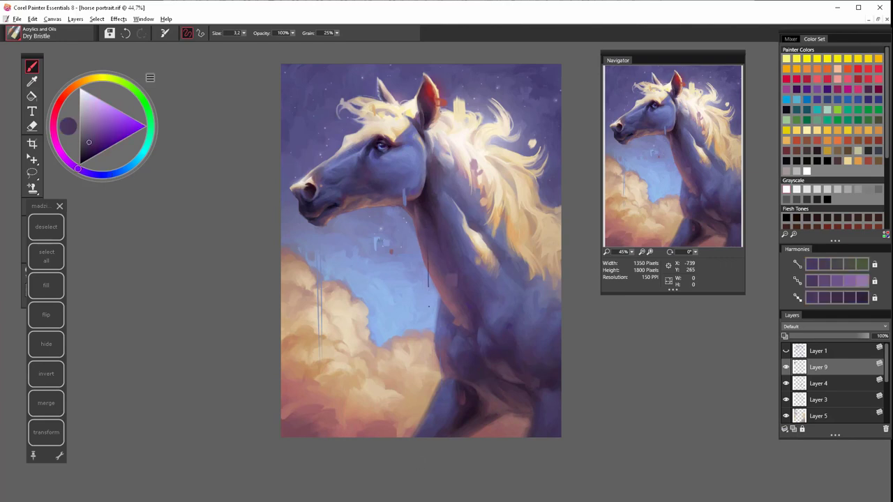
Add thin vertical drips in dark purple, greyish lilac and sampled orange over the lower body, flank and mane
{"action": "left_click", "coordinate": [511, 346], "text": "alt"}
{"action": "left_click_drag", "start_coordinate": [512, 354], "coordinate": [516, 441]}
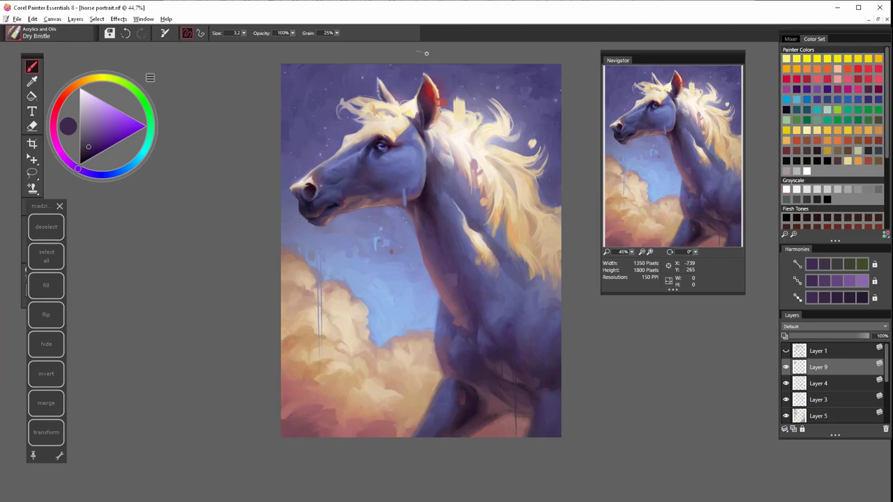
{"action": "left_click", "coordinate": [85, 124]}
{"action": "left_click_drag", "start_coordinate": [545, 307], "coordinate": [546, 379]}
{"action": "key", "text": "ctrl+z"}
{"action": "mouse_move", "coordinate": [549, 300]}
{"action": "left_mouse_down"}
{"action": "mouse_move", "coordinate": [549, 371]}
{"action": "mouse_move", "coordinate": [547, 335]}
{"action": "left_mouse_up"}
{"action": "key", "text": "ctrl+z"}
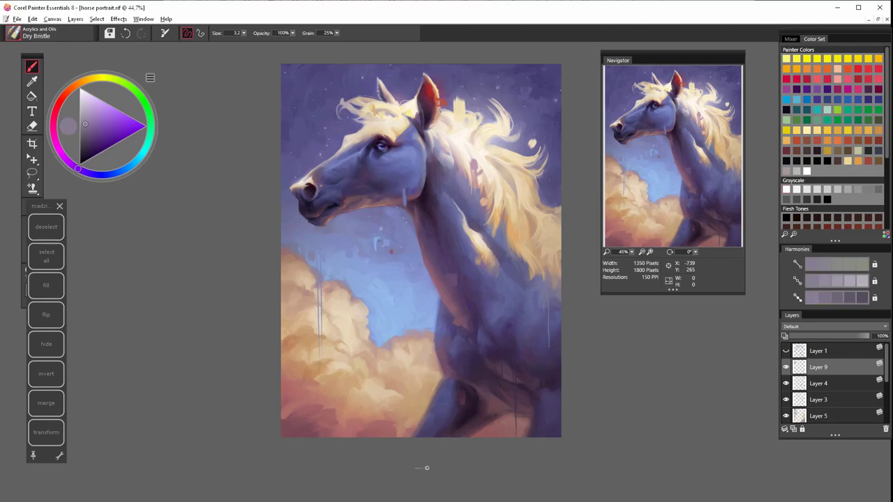
{"action": "left_click", "coordinate": [496, 226], "text": "alt"}
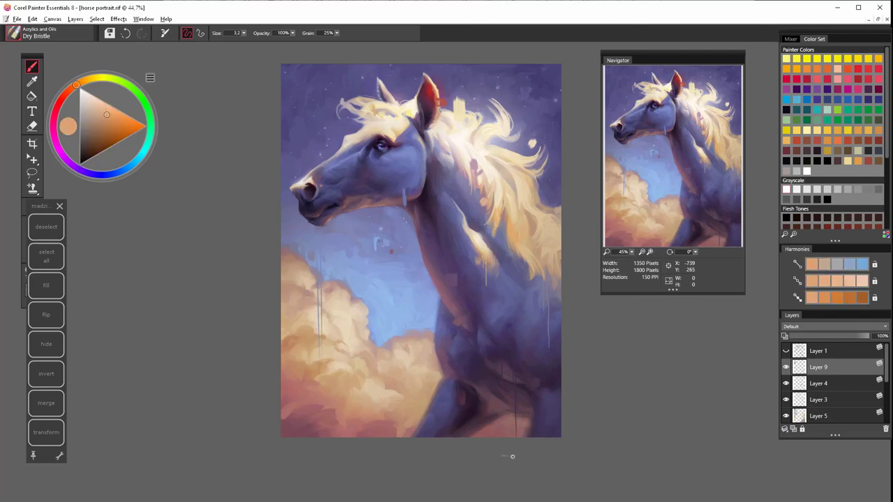
Switch to the Opaque Acrylic brush at 100% opacity and dab a sampled colour into the sky below the jaw
{"action": "left_click", "coordinate": [13, 33]}
{"action": "left_click", "coordinate": [127, 207]}
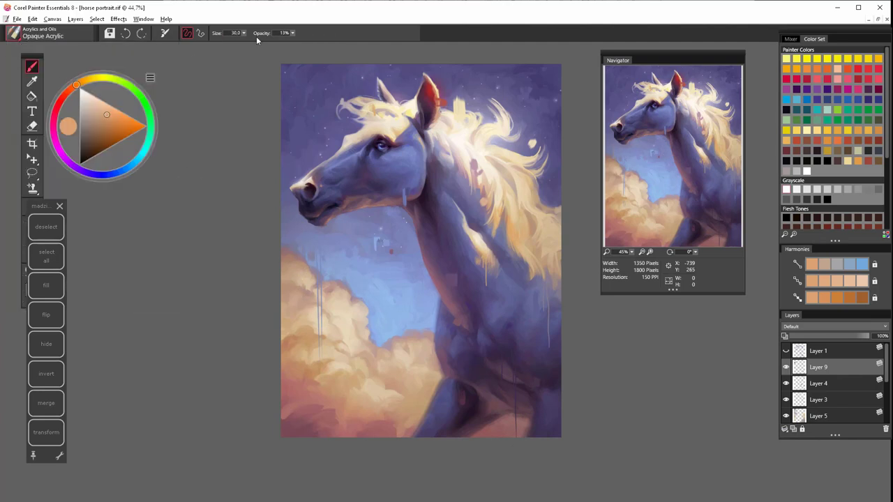
{"action": "left_click_drag", "start_coordinate": [293, 33], "coordinate": [340, 41]}
{"action": "left_click", "coordinate": [388, 207], "text": "alt"}
{"action": "left_click_drag", "start_coordinate": [397, 240], "coordinate": [397, 257]}
Add short flat accent strokes to the mane using colours sampled from the neck and mane
{"action": "left_click", "coordinate": [501, 250], "text": "alt"}
{"action": "left_click_drag", "start_coordinate": [511, 152], "coordinate": [526, 158]}
{"action": "left_click", "coordinate": [522, 179], "text": "alt"}
{"action": "left_click", "coordinate": [477, 171], "text": "alt"}
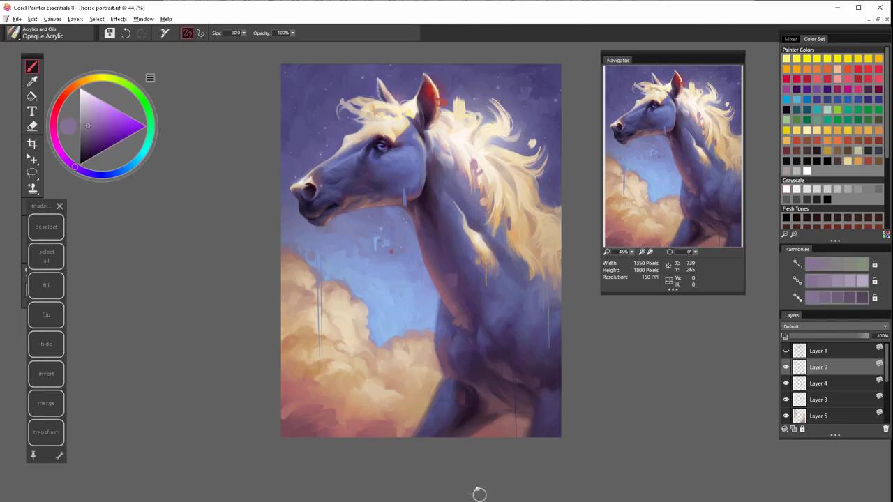
Add flat strokes with a larger brush to the sky above the muzzle using sampled sky purples
{"action": "left_click", "coordinate": [294, 143], "text": "alt"}
{"action": "key", "text": "bracketright"}
{"action": "left_click", "coordinate": [293, 134], "text": "alt"}
{"action": "left_click", "coordinate": [301, 148], "text": "alt"}
{"action": "left_click_drag", "start_coordinate": [299, 131], "coordinate": [298, 107]}
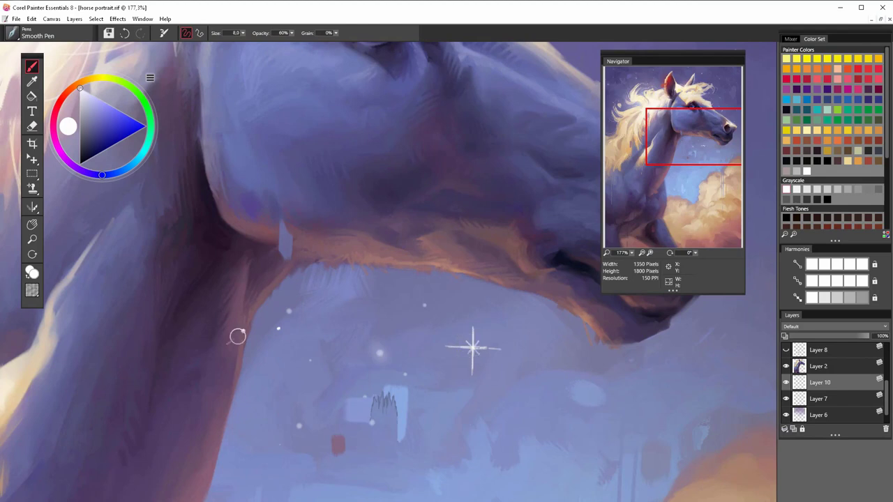
Soften and taper the rays of the white star below the jaw with the Pointed Stump blender
{"action": "left_click", "coordinate": [12, 33]}
{"action": "left_click", "coordinate": [42, 117]}
{"action": "left_click", "coordinate": [130, 175]}
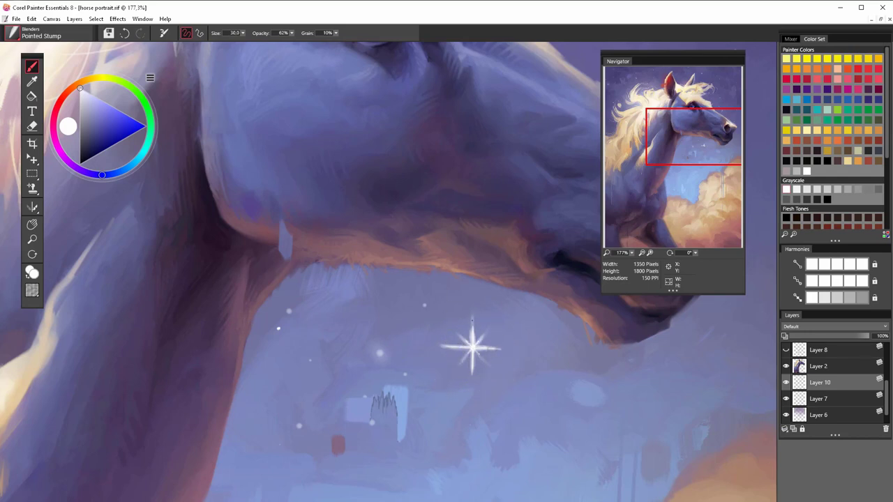
{"action": "left_click_drag", "start_coordinate": [472, 340], "coordinate": [473, 293]}
{"action": "left_click_drag", "start_coordinate": [472, 365], "coordinate": [473, 399]}
{"action": "mouse_move", "coordinate": [462, 347]}
{"action": "left_mouse_down"}
{"action": "mouse_move", "coordinate": [412, 344]}
{"action": "mouse_move", "coordinate": [528, 350]}
{"action": "mouse_move", "coordinate": [490, 368]}
{"action": "left_mouse_up"}
Duplicate the small white star and place the copies across the sky around the head and mane
{"action": "left_click_drag", "start_coordinate": [371, 321], "coordinate": [350, 374]}
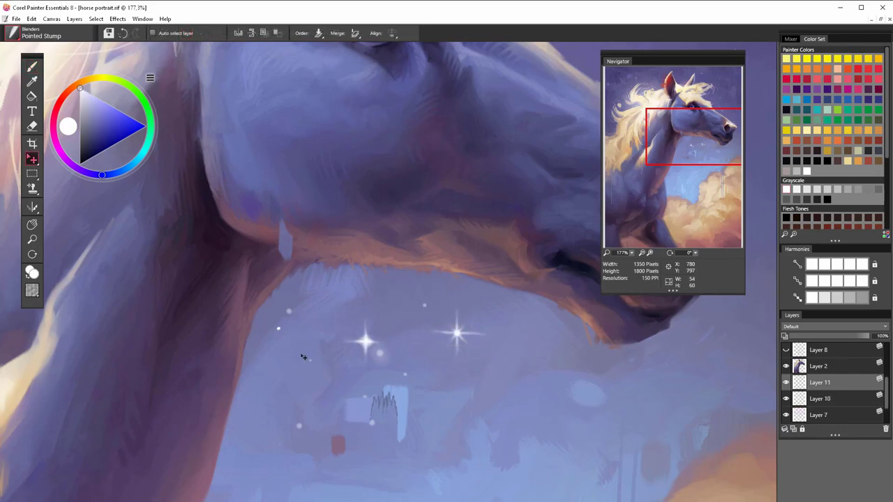
{"action": "scroll", "coordinate": [295, 312], "scroll_direction": "down", "scroll_amount": 6}
{"action": "scroll", "coordinate": [431, 358], "scroll_direction": "up", "scroll_amount": 5}
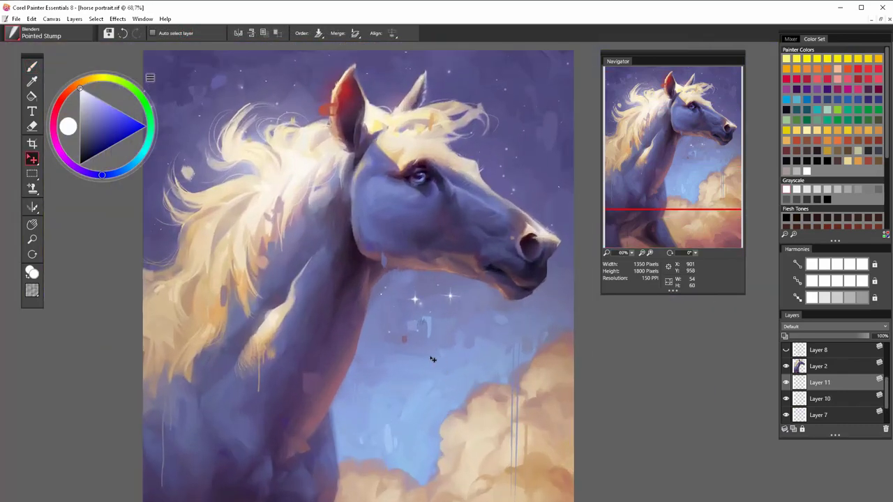
{"action": "left_click_drag", "start_coordinate": [412, 309], "coordinate": [371, 394]}
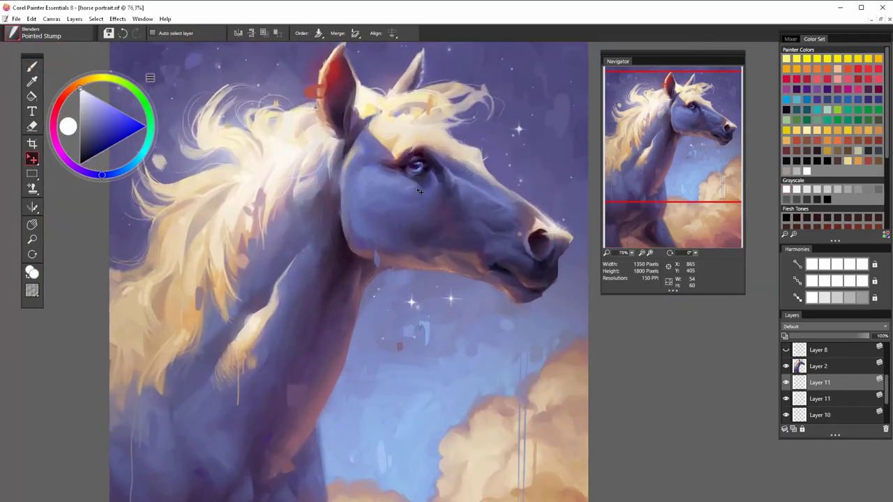
{"action": "left_click_drag", "start_coordinate": [419, 196], "coordinate": [456, 280]}
{"action": "left_click_drag", "start_coordinate": [549, 244], "coordinate": [304, 192]}
{"action": "scroll", "coordinate": [827, 390], "scroll_direction": "down", "scroll_amount": 3}
Select the larger star on Layer 10 and place copies in the sky around the head and below the jaw
{"action": "left_click", "coordinate": [828, 399]}
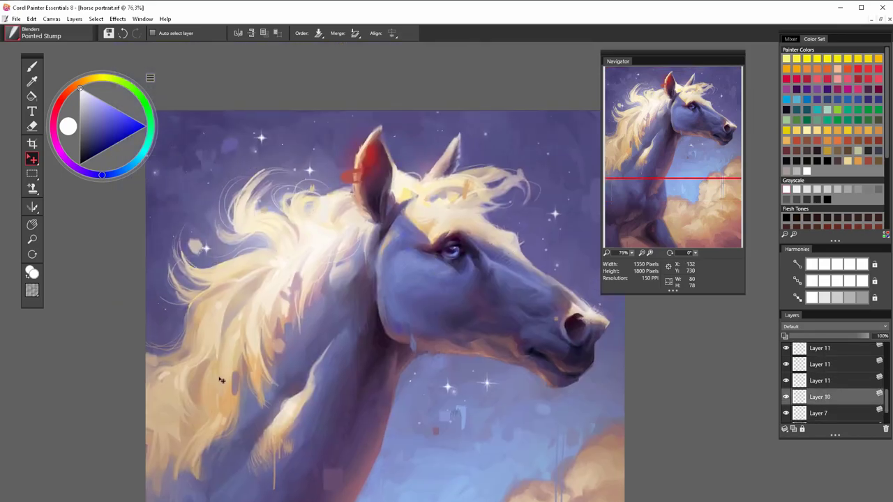
{"action": "left_click_drag", "start_coordinate": [485, 398], "coordinate": [566, 196]}
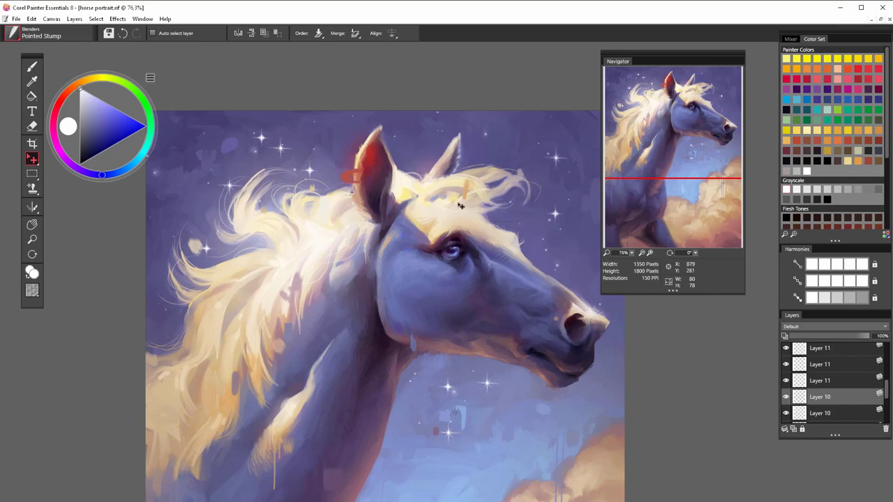
{"action": "scroll", "coordinate": [487, 209], "scroll_direction": "down", "scroll_amount": 3}
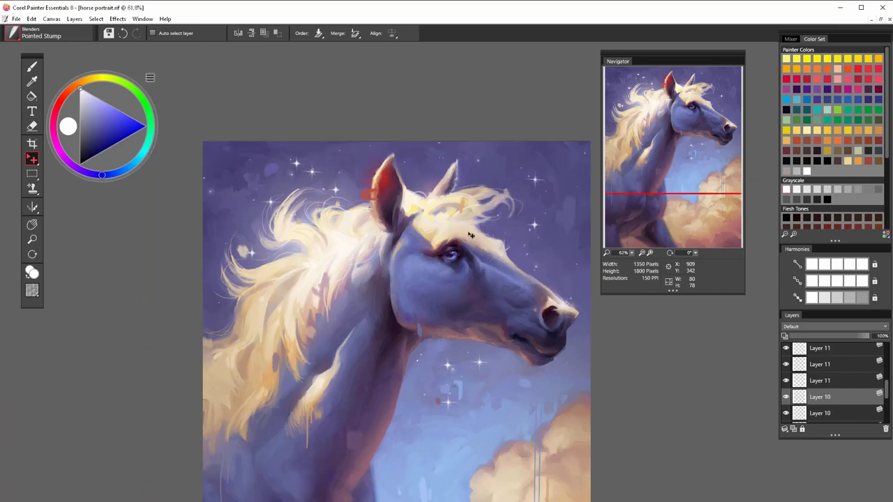
{"action": "scroll", "coordinate": [455, 373], "scroll_direction": "up", "scroll_amount": 2}
{"action": "scroll", "coordinate": [446, 253], "scroll_direction": "up", "scroll_amount": 1}
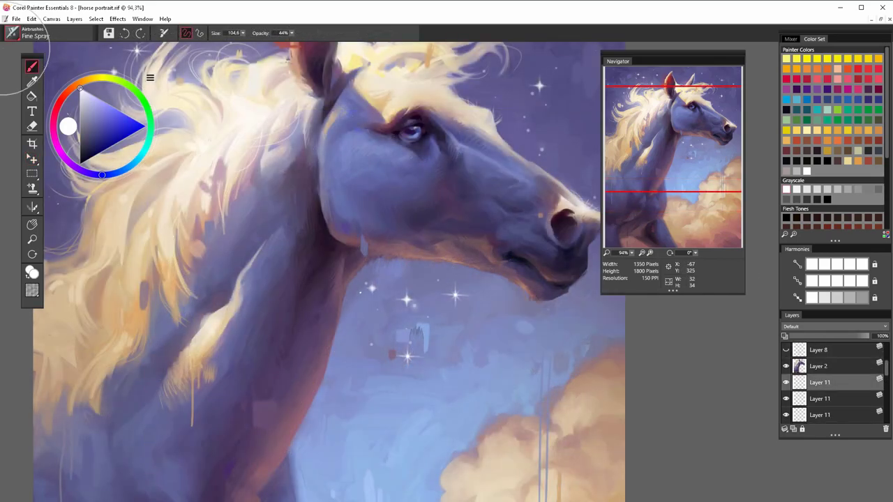
Spray fine white star specks across the sky around the head and below the jaw with the Coarse Spray Jitter airbrush
{"action": "left_click", "coordinate": [13, 32]}
{"action": "left_click", "coordinate": [126, 98]}
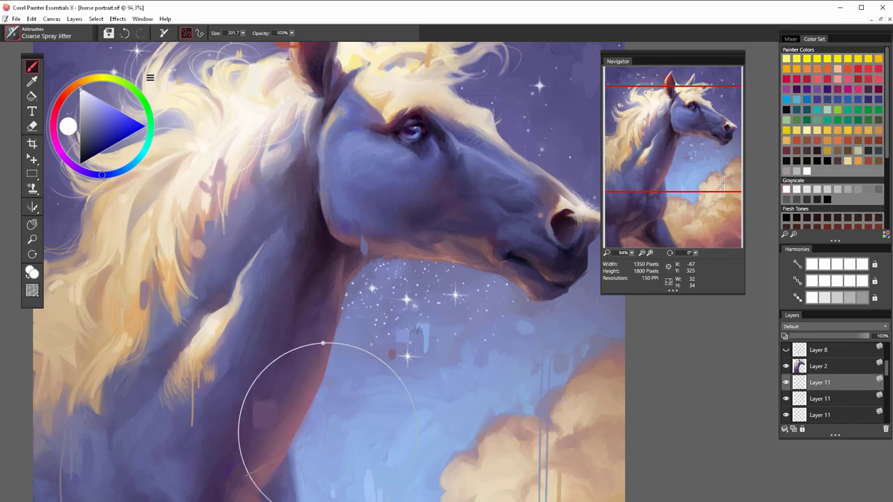
{"action": "key", "text": "ctrl+z"}
{"action": "left_click", "coordinate": [787, 383]}
{"action": "left_click", "coordinate": [786, 383]}
{"action": "key", "text": "ctrl+y"}
{"action": "mouse_move", "coordinate": [459, 200]}
{"action": "left_mouse_down"}
{"action": "mouse_move", "coordinate": [399, 294]}
{"action": "mouse_move", "coordinate": [392, 323]}
{"action": "left_mouse_up"}
{"action": "left_click_drag", "start_coordinate": [194, 292], "coordinate": [448, 262]}
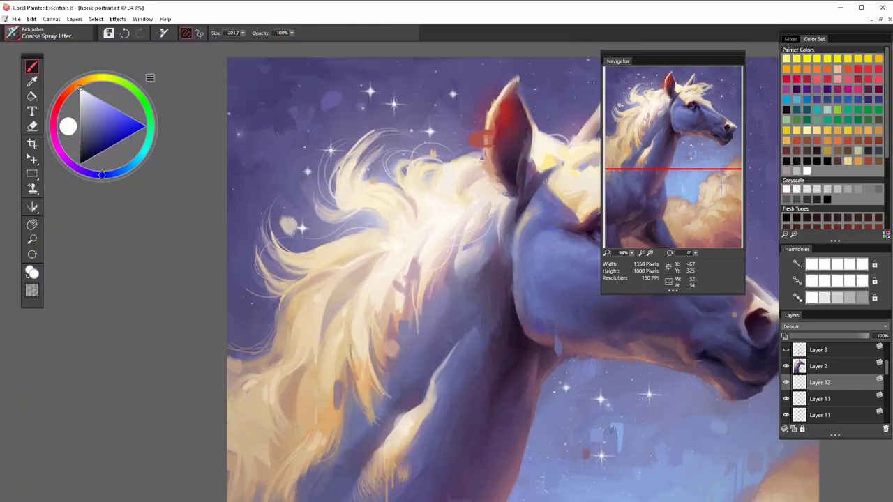
Lower Layer 12's opacity to 80% and erase excess star specks from the sky beside the ears
{"action": "left_click_drag", "start_coordinate": [361, 378], "coordinate": [102, 366]}
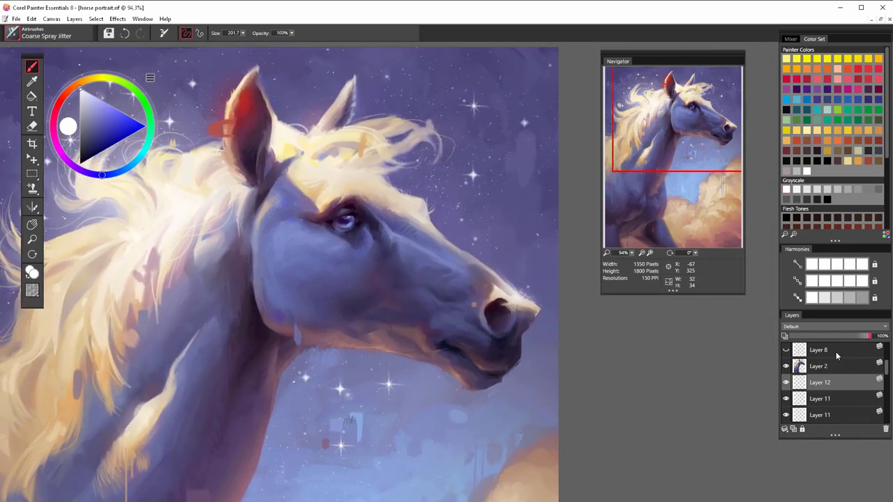
{"action": "left_click", "coordinate": [850, 336]}
{"action": "key", "text": "n"}
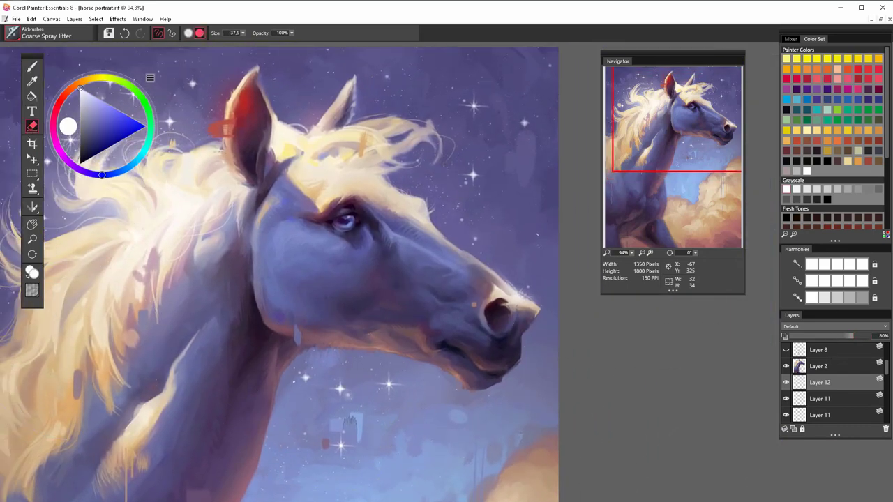
{"action": "left_click_drag", "start_coordinate": [372, 110], "coordinate": [542, 127]}
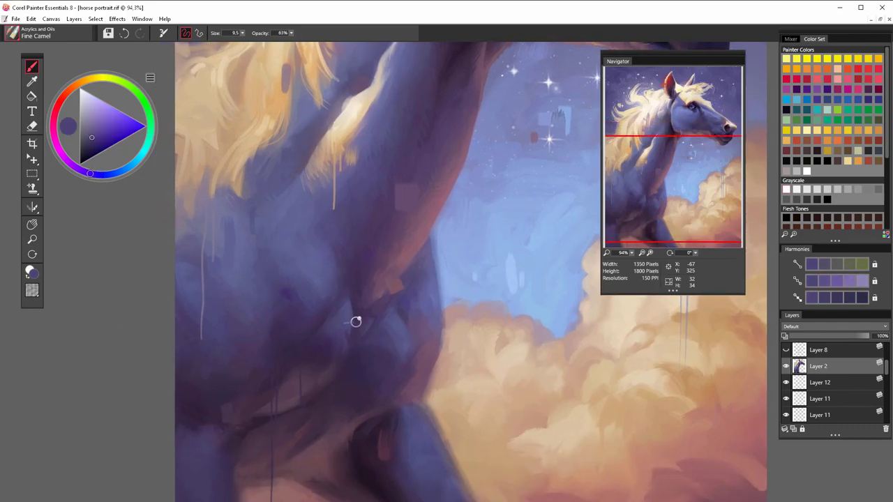
Refine the chest and foreleg shadows on Layer 2 with Fine Camel, using blues and dark purples sampled from the body
{"action": "left_click", "coordinate": [356, 323], "text": "alt"}
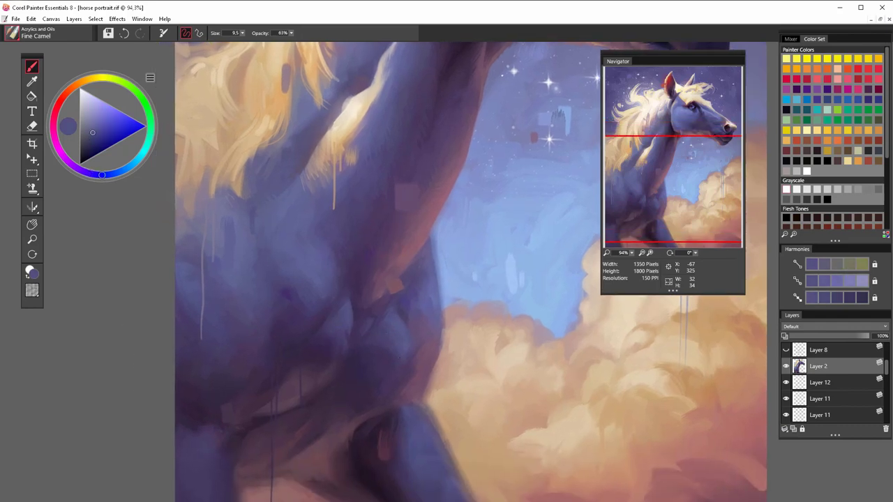
{"action": "left_click", "coordinate": [281, 411], "text": "alt"}
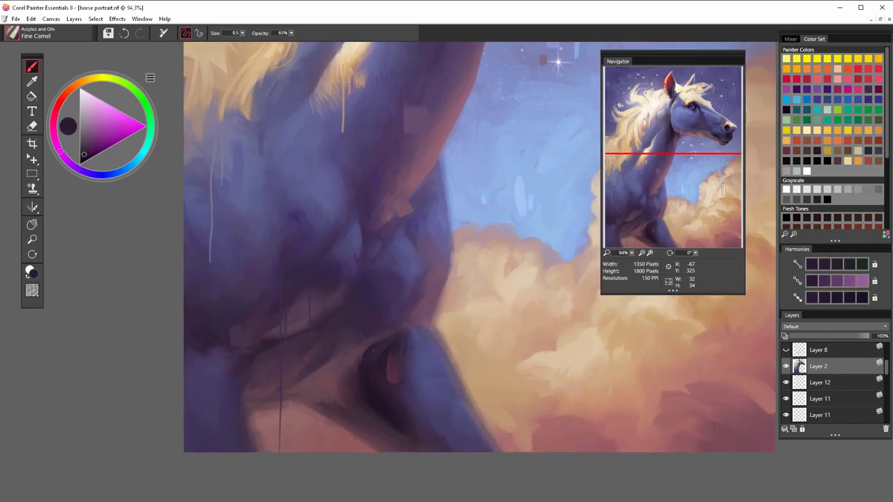
{"action": "left_click", "coordinate": [403, 347], "text": "alt"}
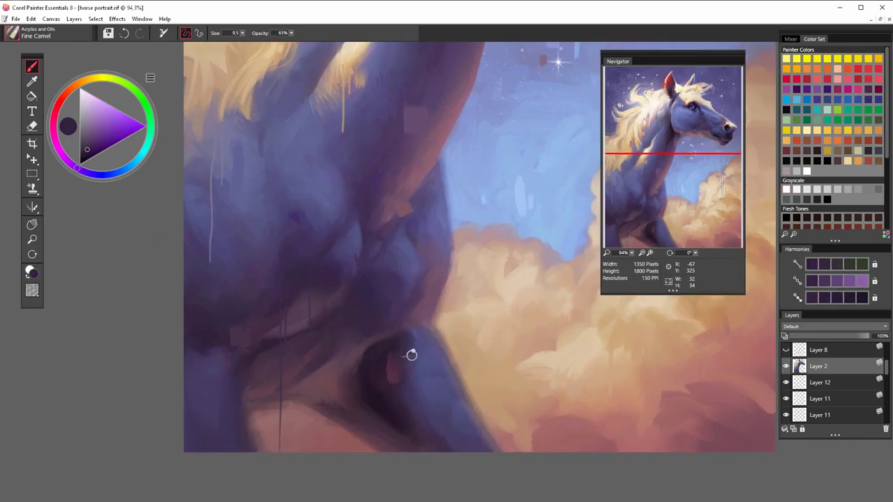
{"action": "left_click", "coordinate": [381, 376], "text": "alt"}
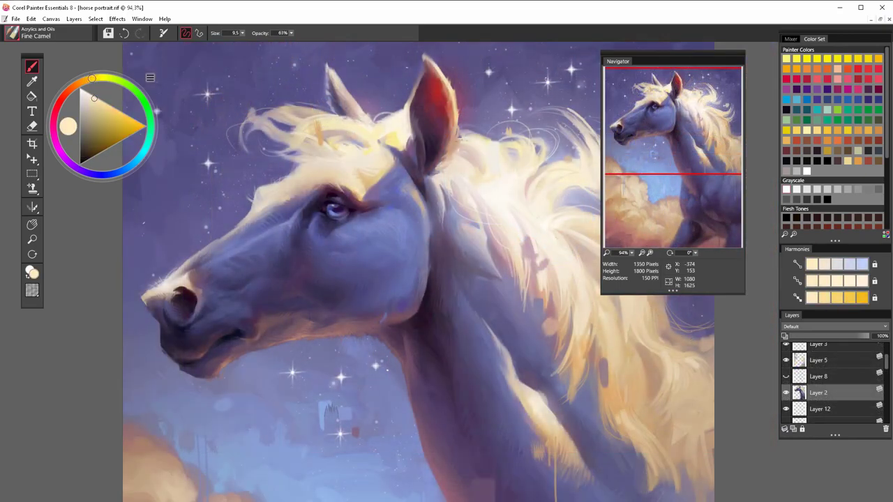
Paint loose strands along the forelock with the Fine Camel brush in sampled hair colours
{"action": "left_click", "coordinate": [375, 130], "text": "alt"}
{"action": "left_click_drag", "start_coordinate": [379, 123], "coordinate": [401, 112]}
{"action": "left_click", "coordinate": [263, 119], "text": "alt"}
{"action": "mouse_move", "coordinate": [263, 115]}
{"action": "left_mouse_down"}
{"action": "mouse_move", "coordinate": [237, 121]}
{"action": "mouse_move", "coordinate": [239, 133]}
{"action": "left_mouse_up"}
Switch to the Cover Pencil and draw fine hairs within the forelock using sampled cream tones
{"action": "left_click", "coordinate": [29, 40]}
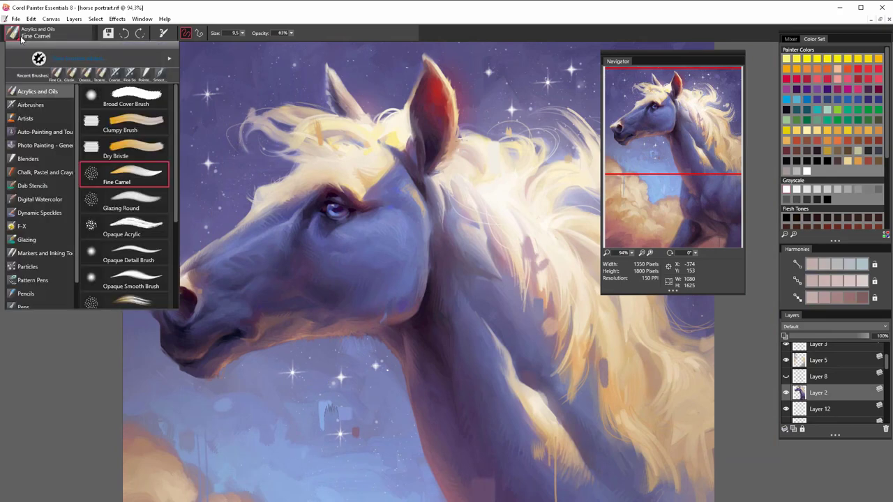
{"action": "left_click", "coordinate": [28, 294]}
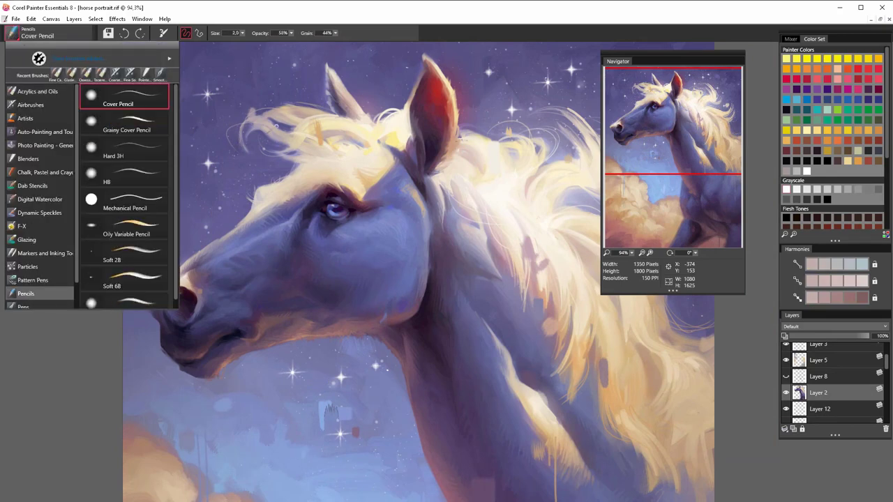
{"action": "left_click_drag", "start_coordinate": [276, 126], "coordinate": [269, 137]}
{"action": "left_click", "coordinate": [307, 141], "text": "alt"}
{"action": "left_click", "coordinate": [329, 148], "text": "alt"}
{"action": "left_click_drag", "start_coordinate": [338, 152], "coordinate": [330, 161]}
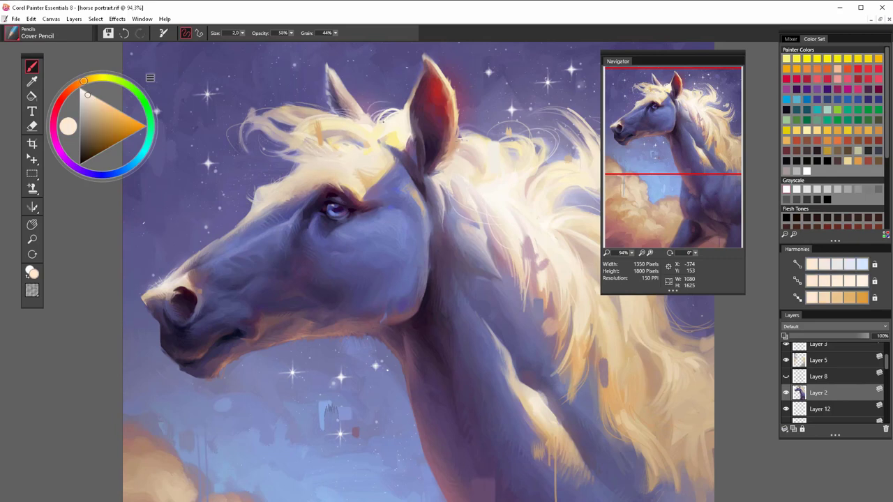
Add thin flyaway Cover Pencil hairs above the forelock in sampled beige and cream, undoing unwanted strokes
{"action": "scroll", "coordinate": [288, 227], "scroll_direction": "up", "scroll_amount": 2}
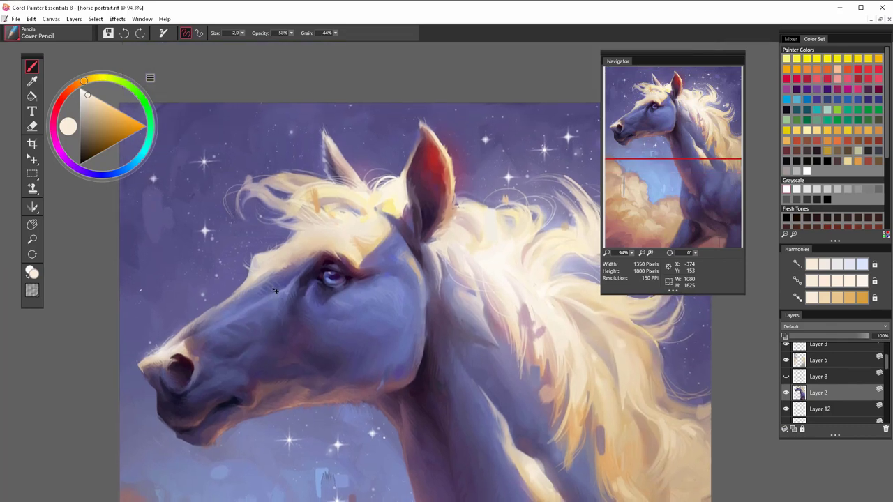
{"action": "key", "text": "ctrl+z"}
{"action": "left_click", "coordinate": [260, 199], "text": "alt"}
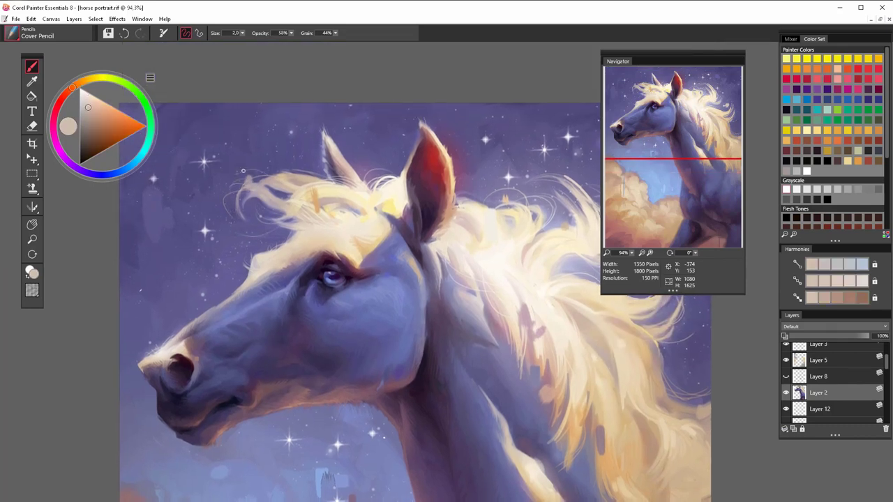
{"action": "left_click_drag", "start_coordinate": [250, 170], "coordinate": [313, 179]}
{"action": "left_click_drag", "start_coordinate": [284, 479], "coordinate": [138, 439]}
{"action": "left_click", "coordinate": [327, 192], "text": "alt"}
{"action": "mouse_move", "coordinate": [317, 168]}
{"action": "left_mouse_down"}
{"action": "mouse_move", "coordinate": [343, 153]}
{"action": "mouse_move", "coordinate": [362, 171]}
{"action": "left_mouse_up"}
{"action": "key", "text": "ctrl+z"}
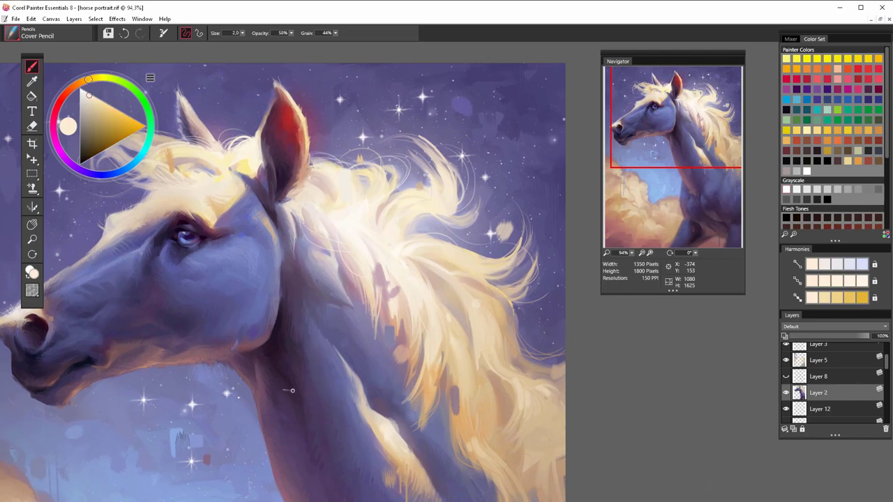
Sample pale creams from the mane for thin Cover Pencil hairs and undo the last stroke
{"action": "left_click", "coordinate": [404, 219], "text": "alt"}
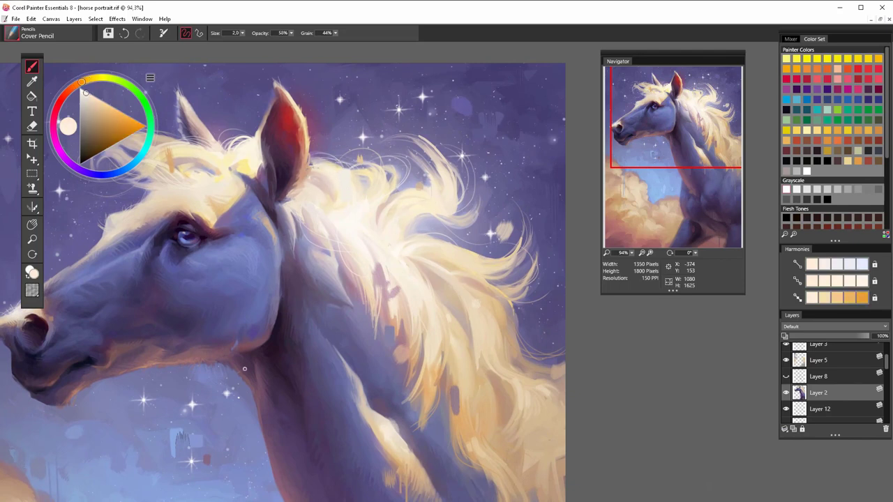
{"action": "left_click", "coordinate": [398, 266], "text": "alt"}
{"action": "key", "text": "ctrl+z"}
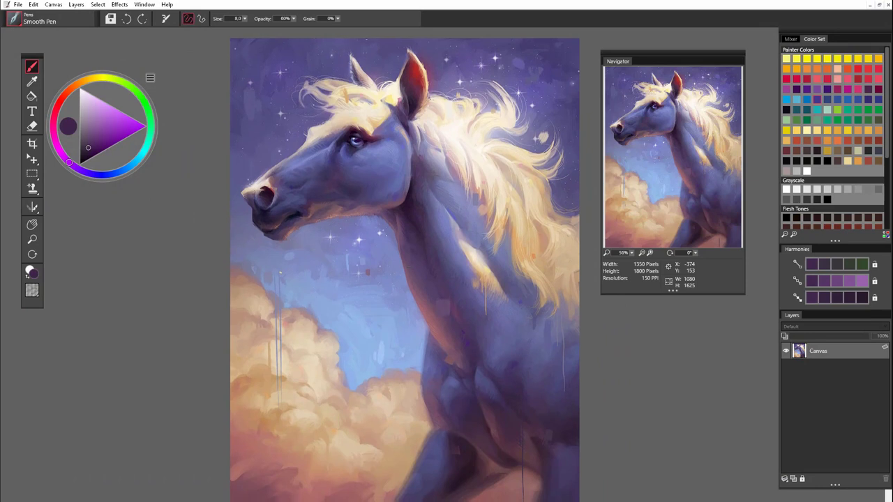
Open the Equalize adjustment for the canvas and set the black point to 3.5%
{"action": "left_click", "coordinate": [144, 4]}
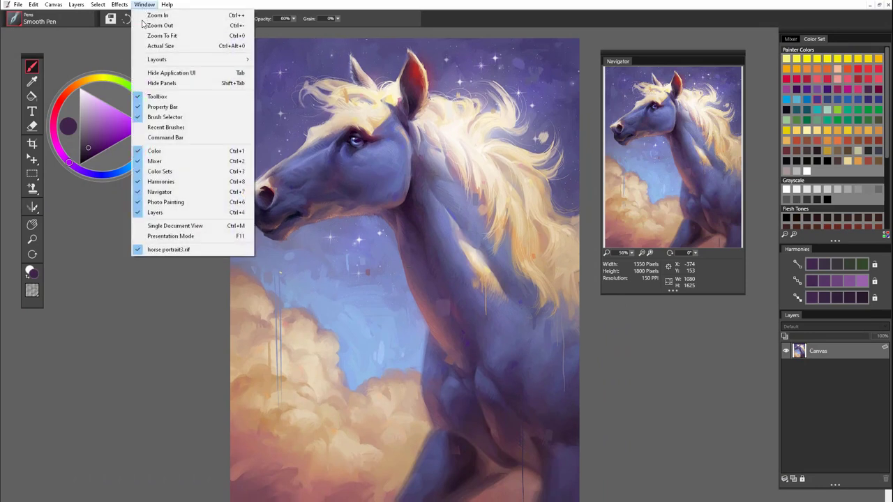
{"action": "left_click", "coordinate": [119, 4]}
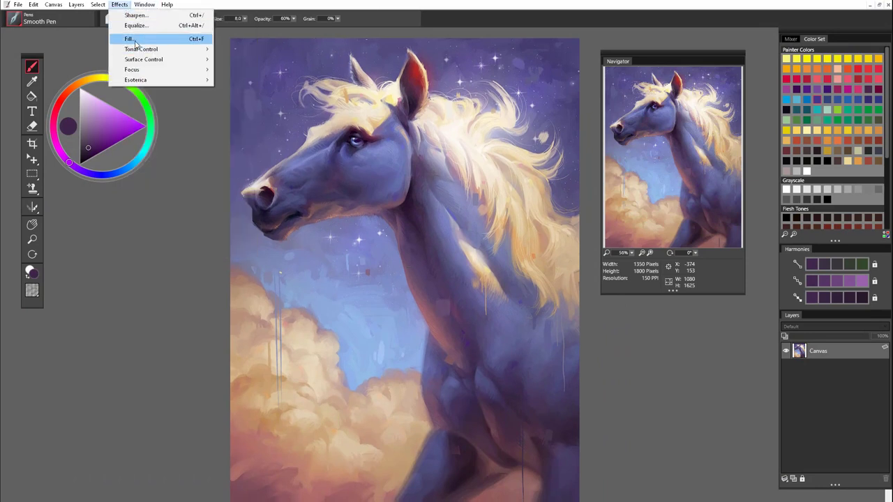
{"action": "mouse_move", "coordinate": [160, 49]}
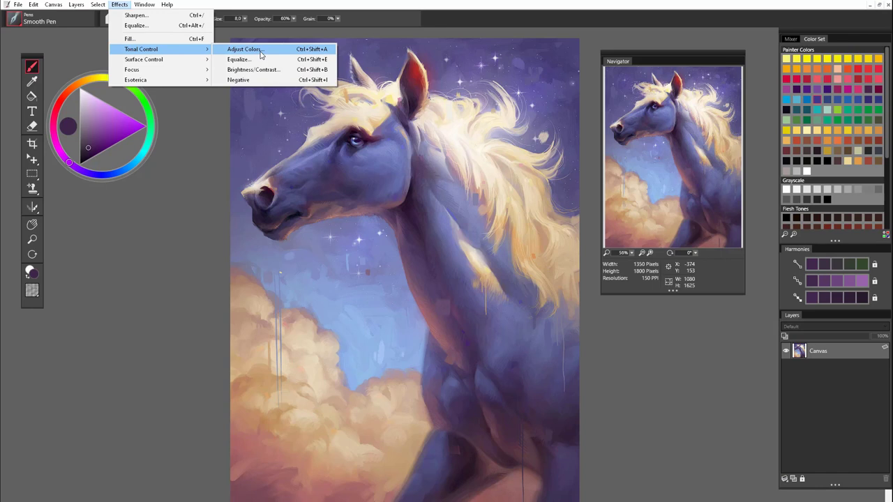
{"action": "left_click", "coordinate": [240, 60]}
{"action": "left_click_drag", "start_coordinate": [385, 178], "coordinate": [77, 307]}
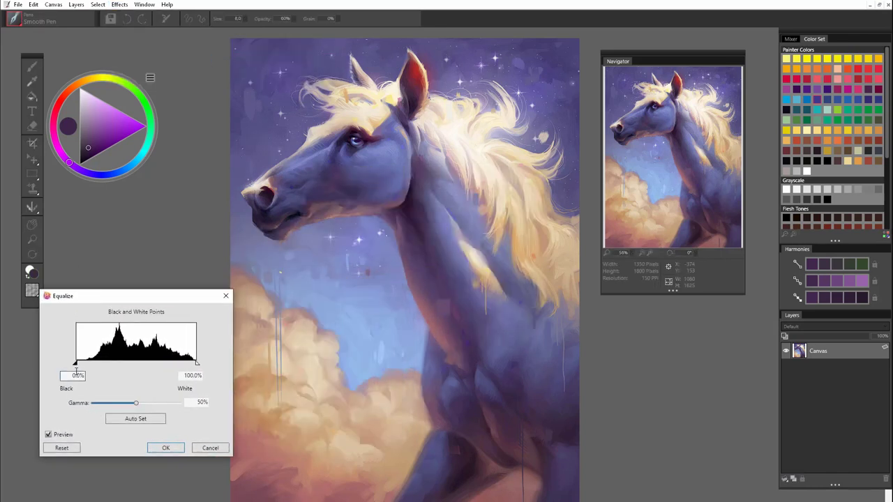
{"action": "left_click_drag", "start_coordinate": [77, 365], "coordinate": [79, 365]}
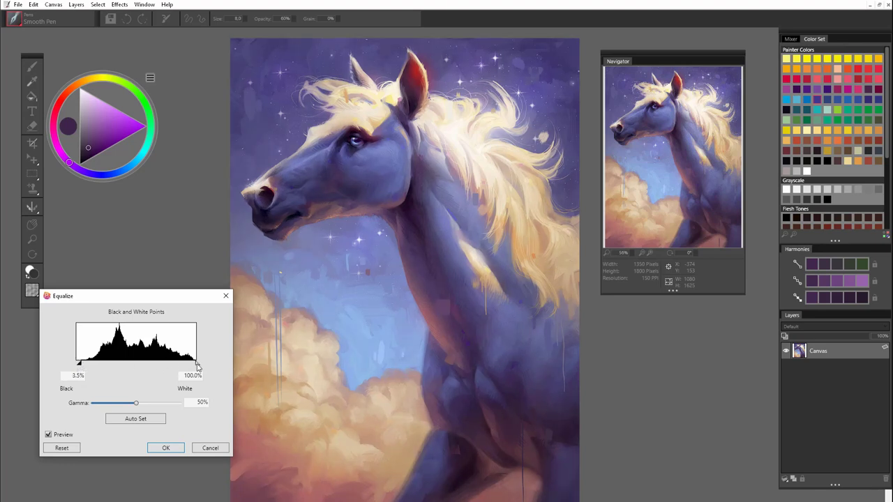
Compare the Equalize preview, set the black point to 3.9% and the white point to 98.8%, and apply it
{"action": "left_click", "coordinate": [48, 434]}
{"action": "left_click", "coordinate": [48, 435]}
{"action": "left_click", "coordinate": [49, 435]}
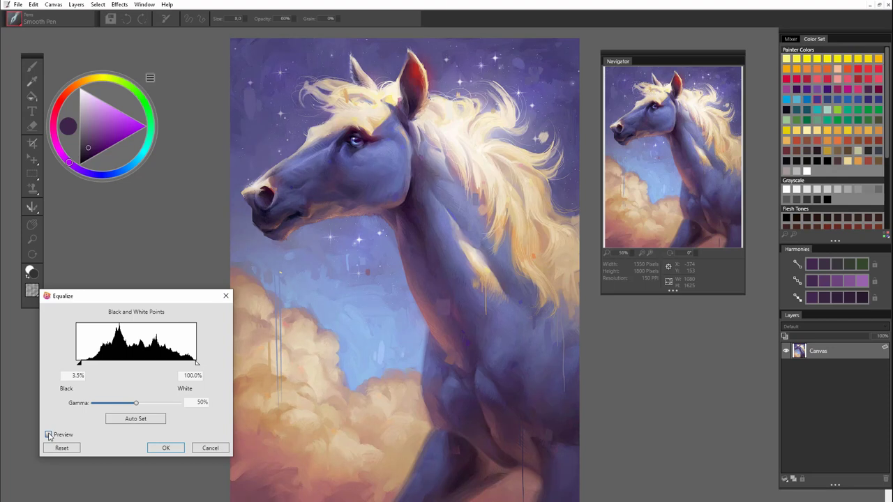
{"action": "left_click", "coordinate": [48, 435]}
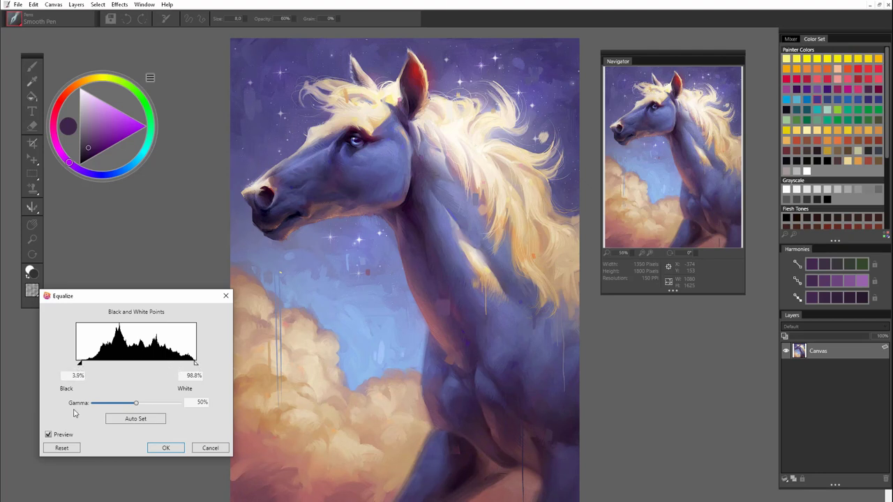
{"action": "left_click", "coordinate": [59, 438]}
{"action": "left_click", "coordinate": [59, 438]}
{"action": "left_click", "coordinate": [59, 438]}
{"action": "left_click", "coordinate": [166, 448]}
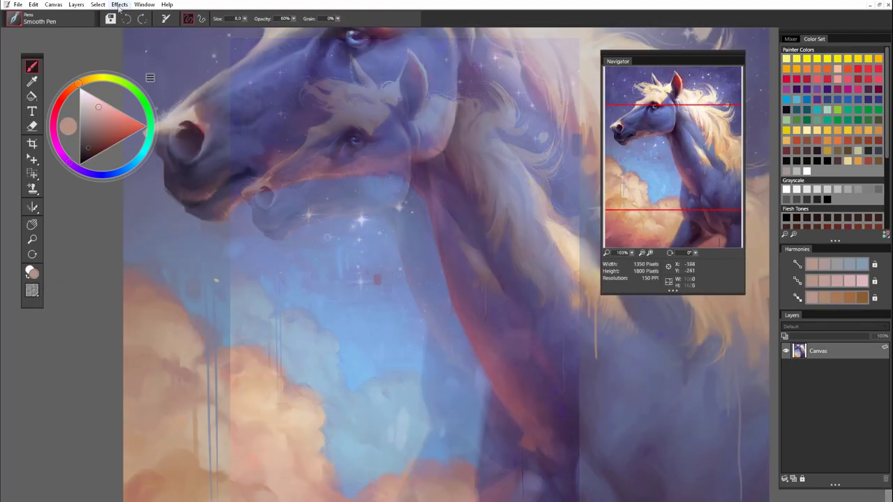
Start Apply Surface Texture on the canvas using Paper and set the depth amount to 30%
{"action": "left_click", "coordinate": [119, 5]}
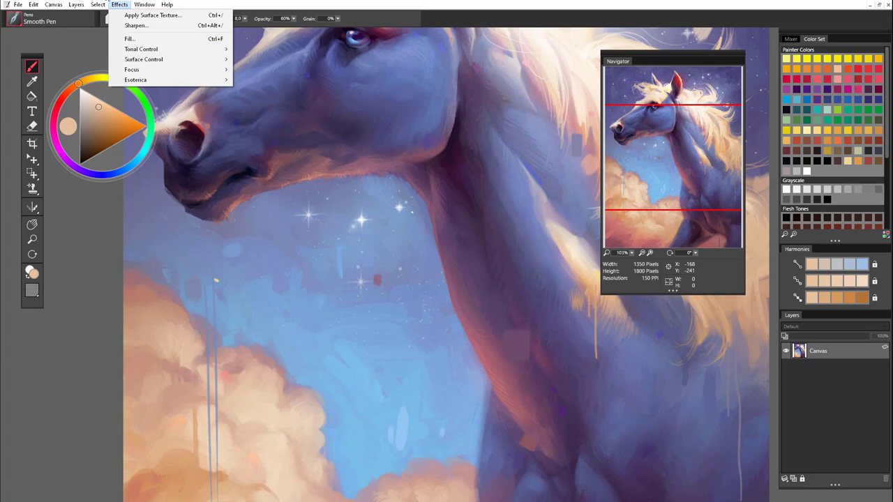
{"action": "left_click", "coordinate": [117, 5]}
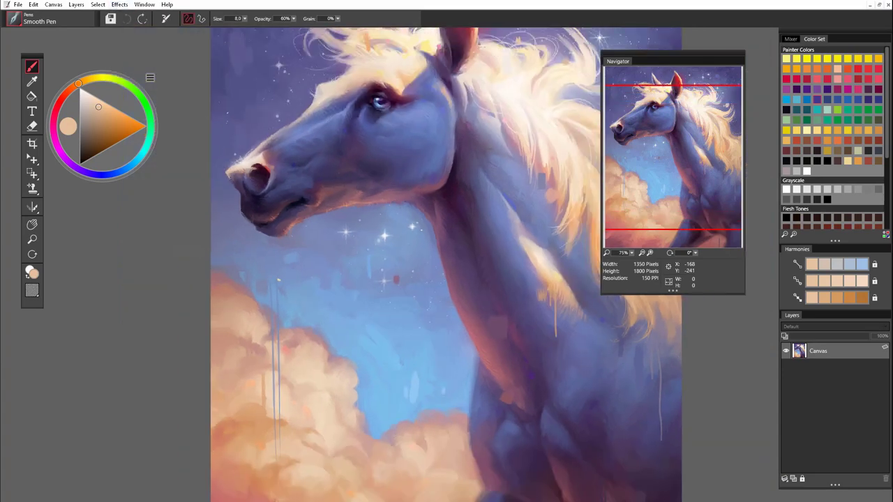
{"action": "key", "text": "ctrl+minus"}
{"action": "key", "text": "ctrl+minus"}
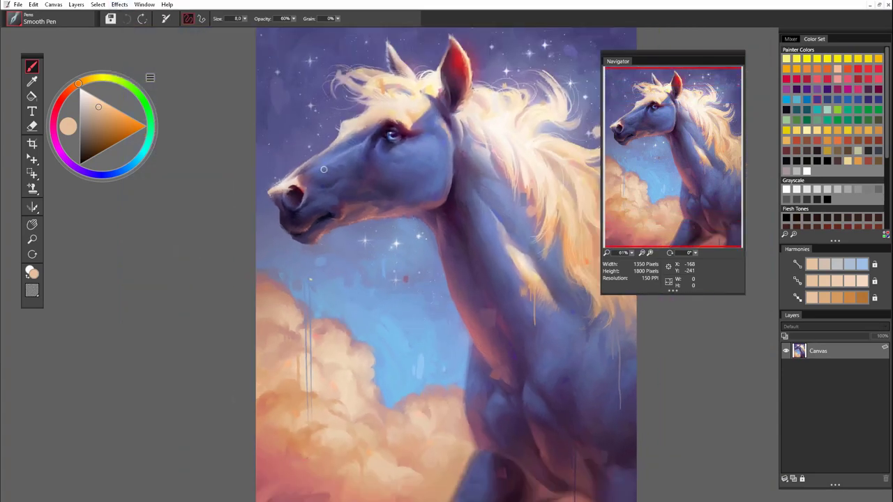
{"action": "left_click_drag", "start_coordinate": [352, 276], "coordinate": [301, 254]}
{"action": "left_click", "coordinate": [120, 5]}
{"action": "mouse_move", "coordinate": [209, 49]}
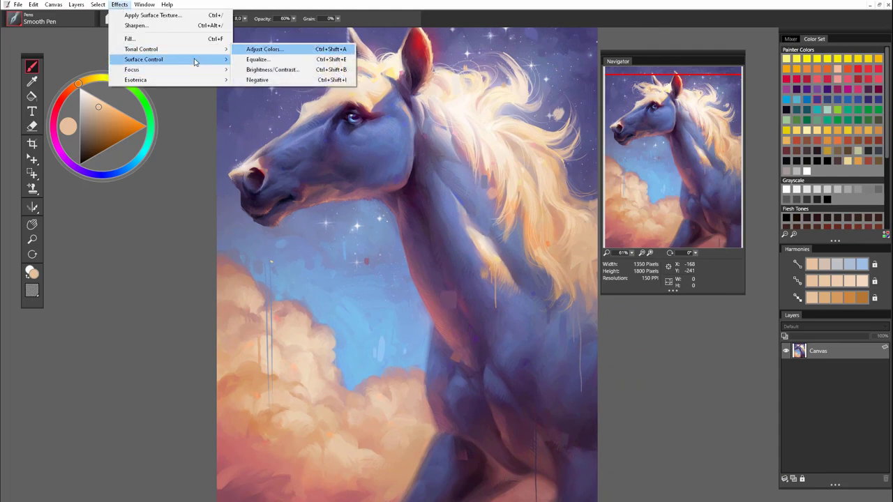
{"action": "left_click", "coordinate": [282, 70]}
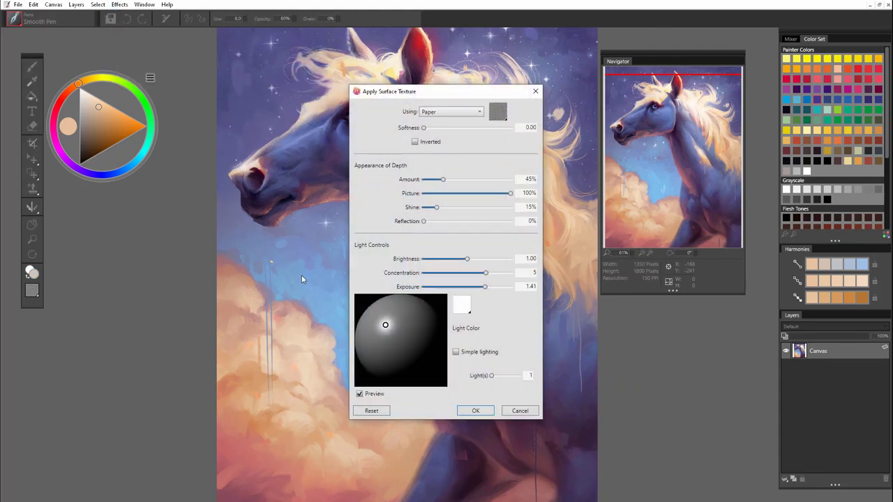
{"action": "double_click", "coordinate": [529, 180]}
{"action": "left_click", "coordinate": [519, 193]}
Change the surface texture's light colour from white to a pale lavender blue
{"action": "left_click", "coordinate": [463, 306]}
{"action": "left_click_drag", "start_coordinate": [490, 337], "coordinate": [497, 339]}
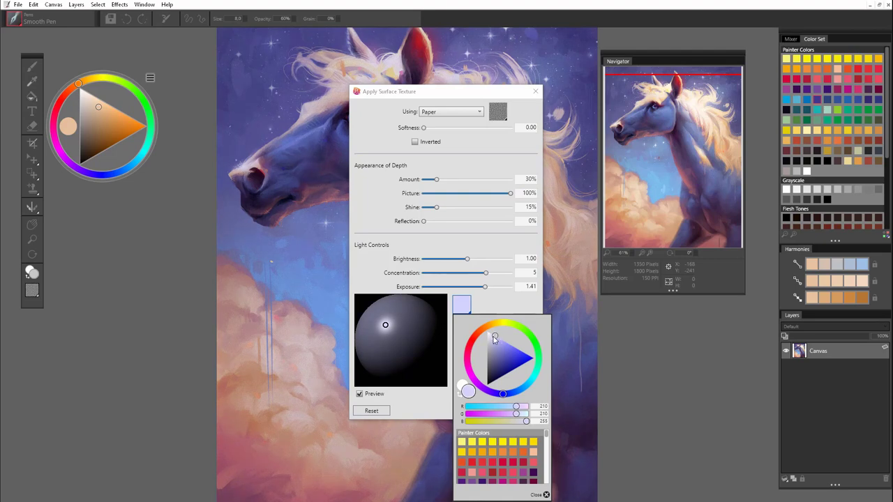
{"action": "left_click_drag", "start_coordinate": [495, 339], "coordinate": [494, 339]}
{"action": "left_click_drag", "start_coordinate": [496, 395], "coordinate": [465, 361]}
{"action": "left_click", "coordinate": [503, 395]}
{"action": "left_click_drag", "start_coordinate": [504, 395], "coordinate": [503, 394]}
{"action": "left_click_drag", "start_coordinate": [495, 340], "coordinate": [494, 335]}
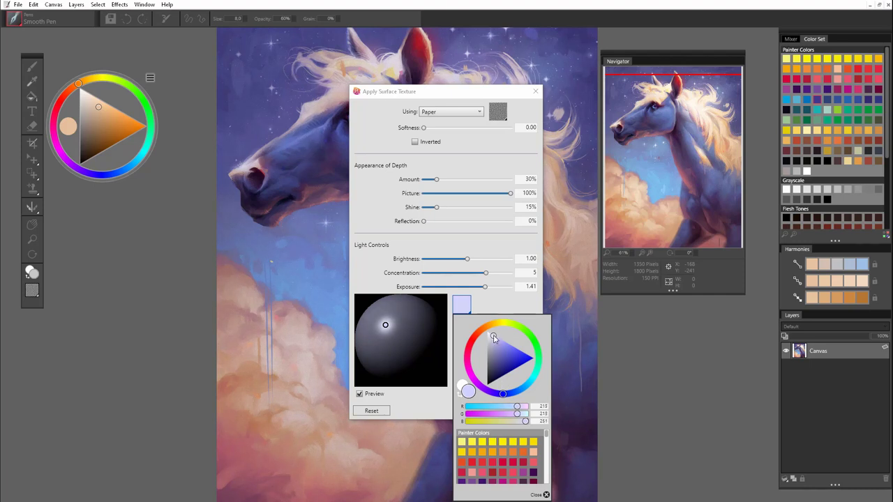
{"action": "left_click", "coordinate": [429, 412]}
Move the Apply Surface Texture dialog away from the mane and compare the painting with the preview off and on
{"action": "left_click_drag", "start_coordinate": [374, 99], "coordinate": [102, 101]}
{"action": "left_click", "coordinate": [90, 398]}
{"action": "left_click", "coordinate": [90, 398]}
{"action": "left_click", "coordinate": [89, 398]}
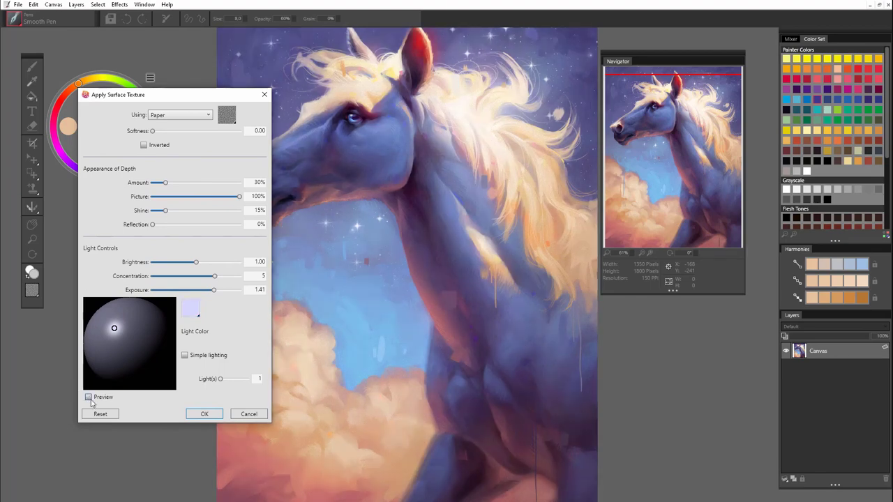
{"action": "left_click", "coordinate": [89, 398]}
Lighten the surface texture's light colour to a paler lavender and check it against the painting
{"action": "left_click", "coordinate": [191, 308]}
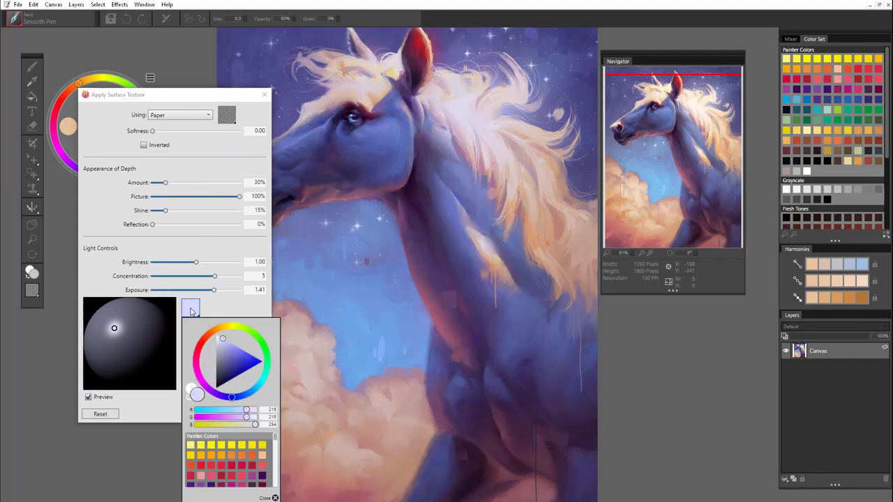
{"action": "left_click_drag", "start_coordinate": [221, 344], "coordinate": [222, 340]}
{"action": "left_click", "coordinate": [98, 403]}
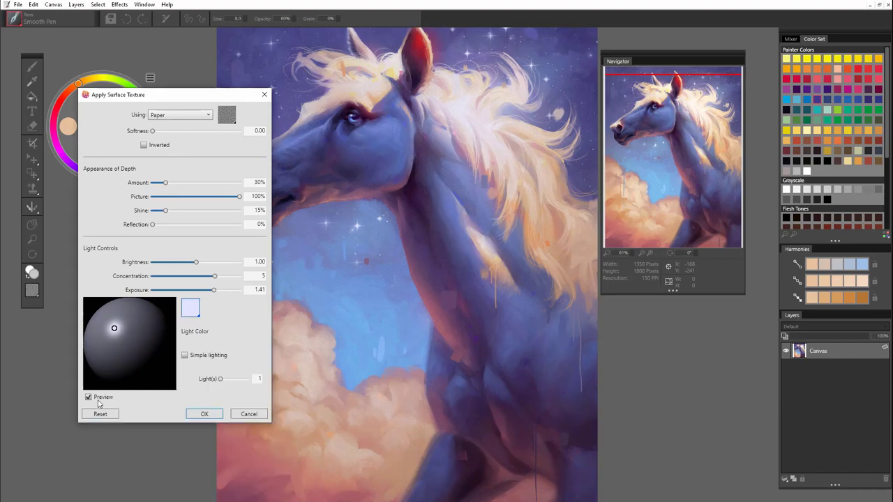
Compare the painting with the surface texture preview off and on, and apply the paper texture to the canvas
{"action": "left_click", "coordinate": [89, 397]}
{"action": "left_click", "coordinate": [88, 397]}
{"action": "left_click", "coordinate": [89, 397]}
{"action": "left_click", "coordinate": [203, 414]}
{"action": "scroll", "coordinate": [370, 366], "scroll_direction": "down", "scroll_amount": 3}
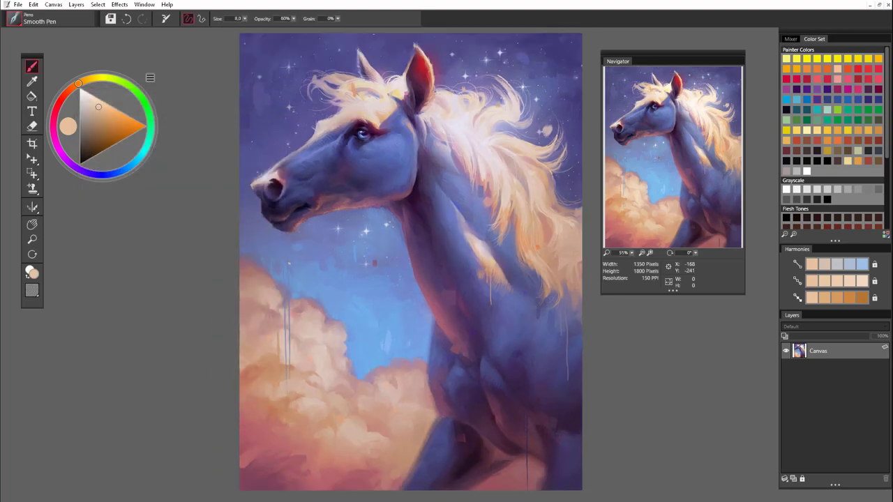
Sharpen the textured canvas with a Gaussian aperture, amount 4.00, highlight 0% and shadow 100% on all three colour channels
{"action": "scroll", "coordinate": [478, 287], "scroll_direction": "up", "scroll_amount": 8}
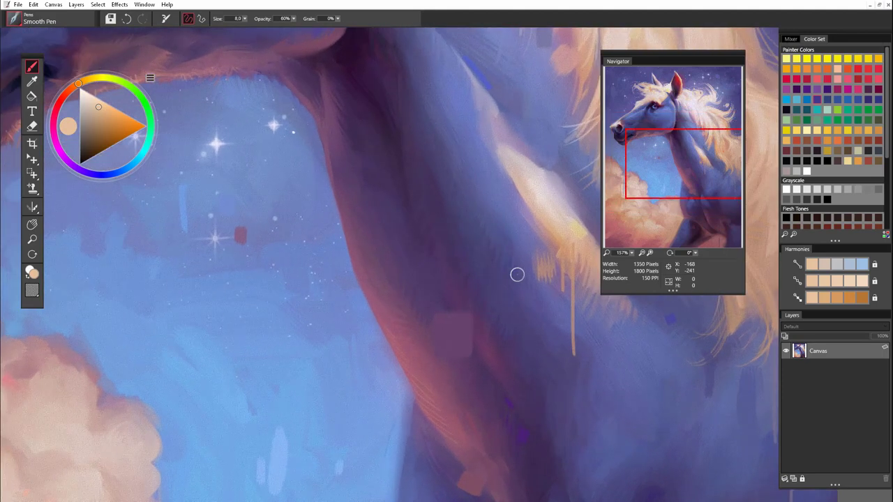
{"action": "scroll", "coordinate": [489, 292], "scroll_direction": "up", "scroll_amount": 3}
{"action": "scroll", "coordinate": [486, 295], "scroll_direction": "down", "scroll_amount": 4}
{"action": "scroll", "coordinate": [475, 298], "scroll_direction": "down", "scroll_amount": 6}
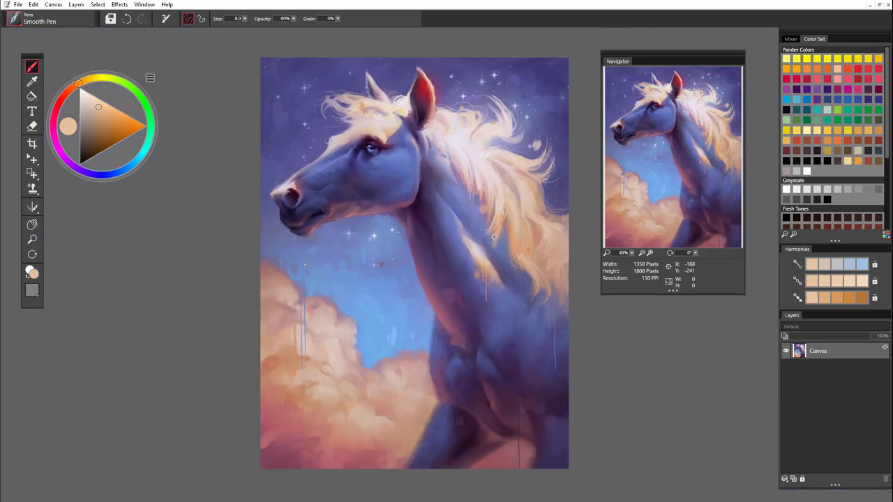
{"action": "scroll", "coordinate": [494, 238], "scroll_direction": "up", "scroll_amount": 1}
{"action": "left_click", "coordinate": [119, 5]}
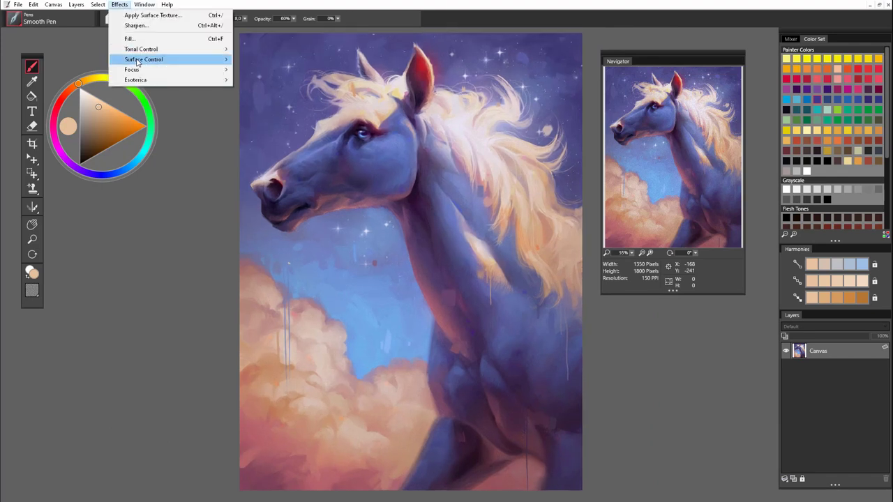
{"action": "mouse_move", "coordinate": [138, 70]}
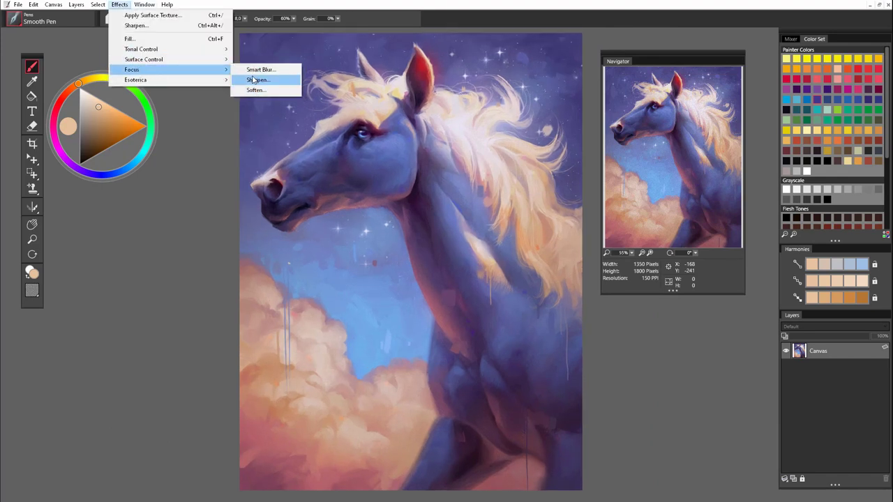
{"action": "left_click", "coordinate": [256, 80]}
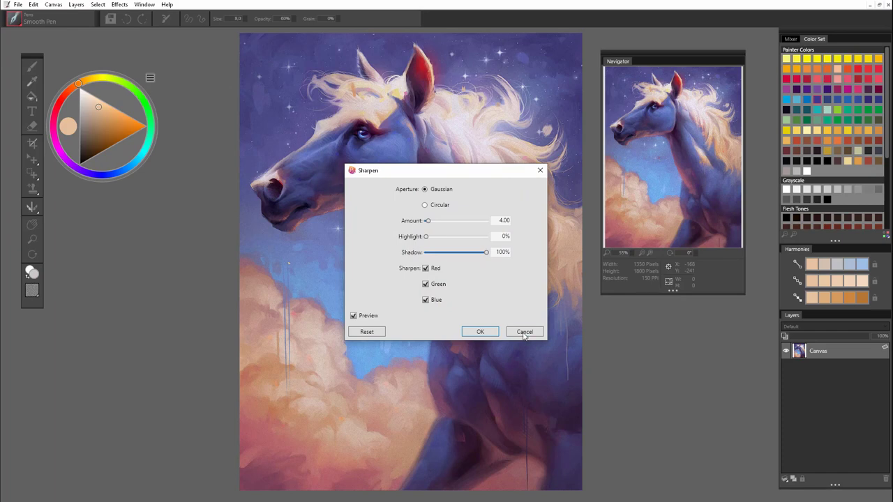
{"action": "left_click", "coordinate": [474, 338]}
Examine the sharpened painting up close across the neck, face, eye and mane, and in a wider view
{"action": "scroll", "coordinate": [276, 103], "scroll_direction": "up", "scroll_amount": 5}
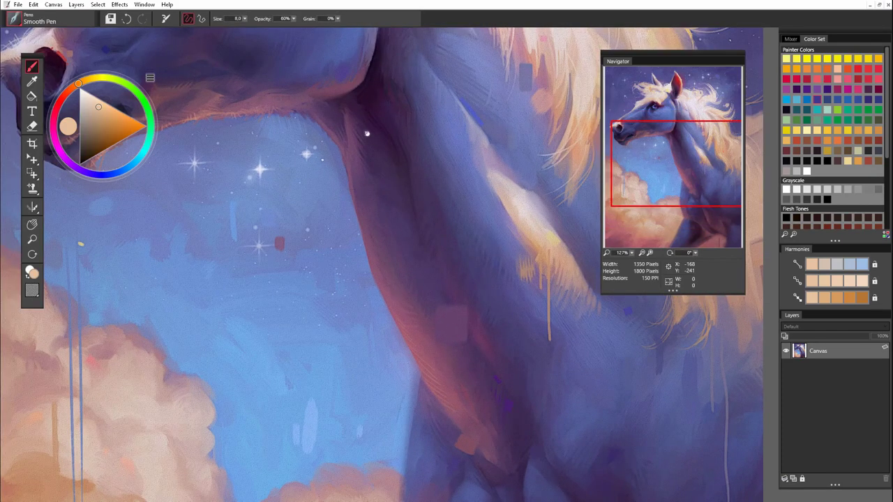
{"action": "left_click_drag", "start_coordinate": [348, 103], "coordinate": [481, 361]}
{"action": "scroll", "coordinate": [340, 250], "scroll_direction": "up", "scroll_amount": 1}
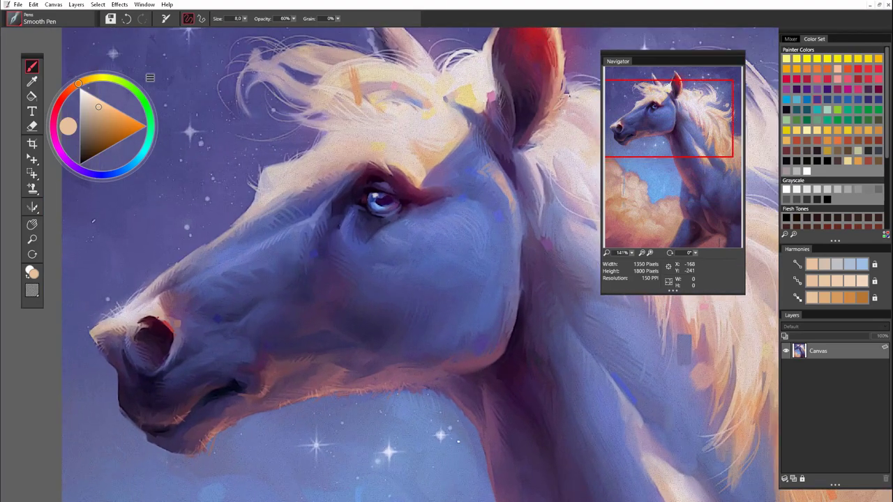
{"action": "scroll", "coordinate": [407, 293], "scroll_direction": "up", "scroll_amount": 1}
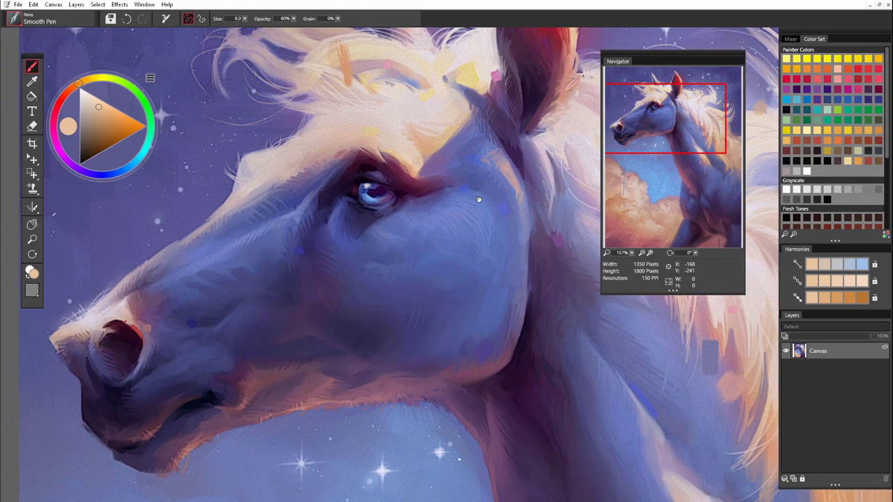
{"action": "left_click_drag", "start_coordinate": [479, 200], "coordinate": [262, 249]}
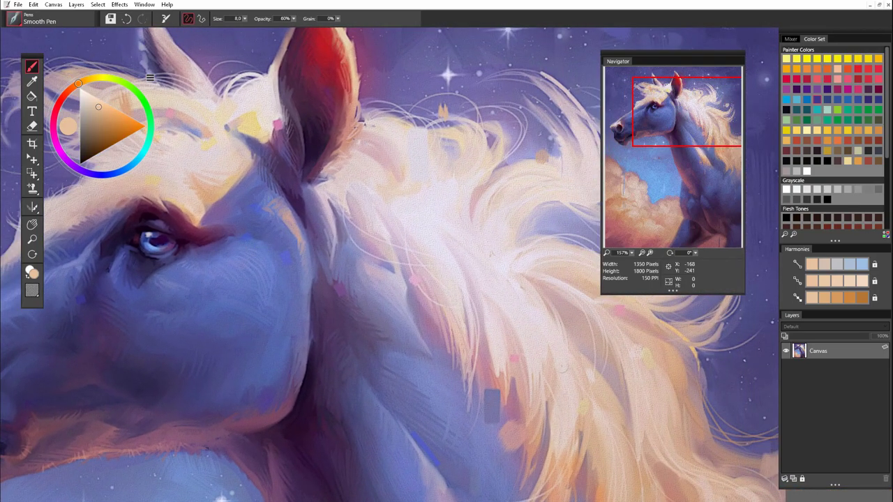
{"action": "scroll", "coordinate": [380, 314], "scroll_direction": "down", "scroll_amount": 4}
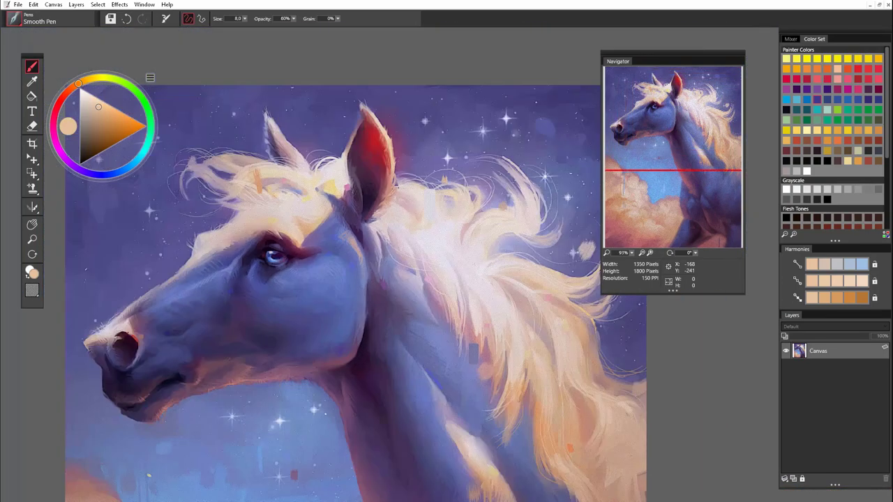
{"action": "scroll", "coordinate": [434, 375], "scroll_direction": "down", "scroll_amount": 2}
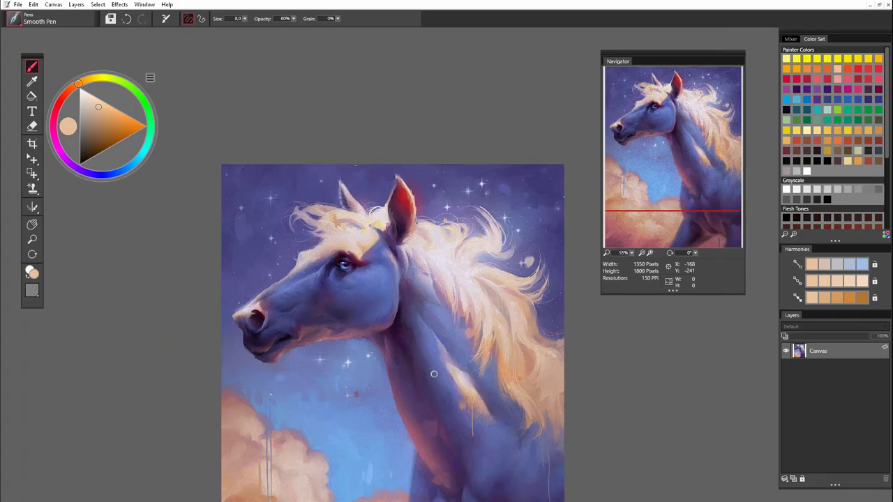